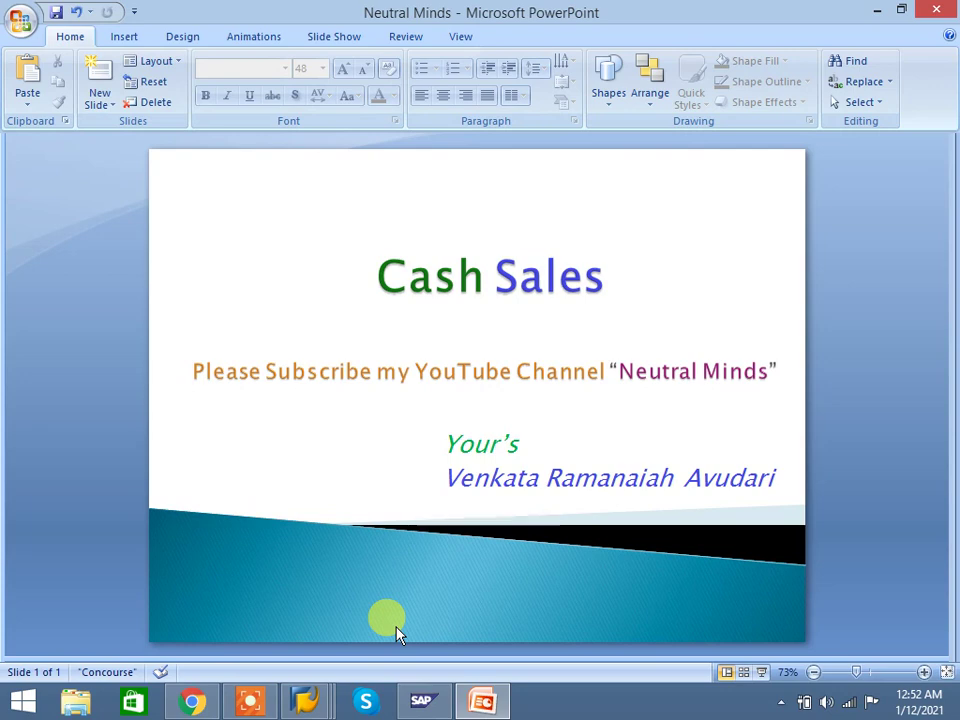
Step: Switch to the SAP Change Cash Sale session and start a new order of type CS in transaction VA01
{"action": "mouse_move", "coordinate": [306, 698]}
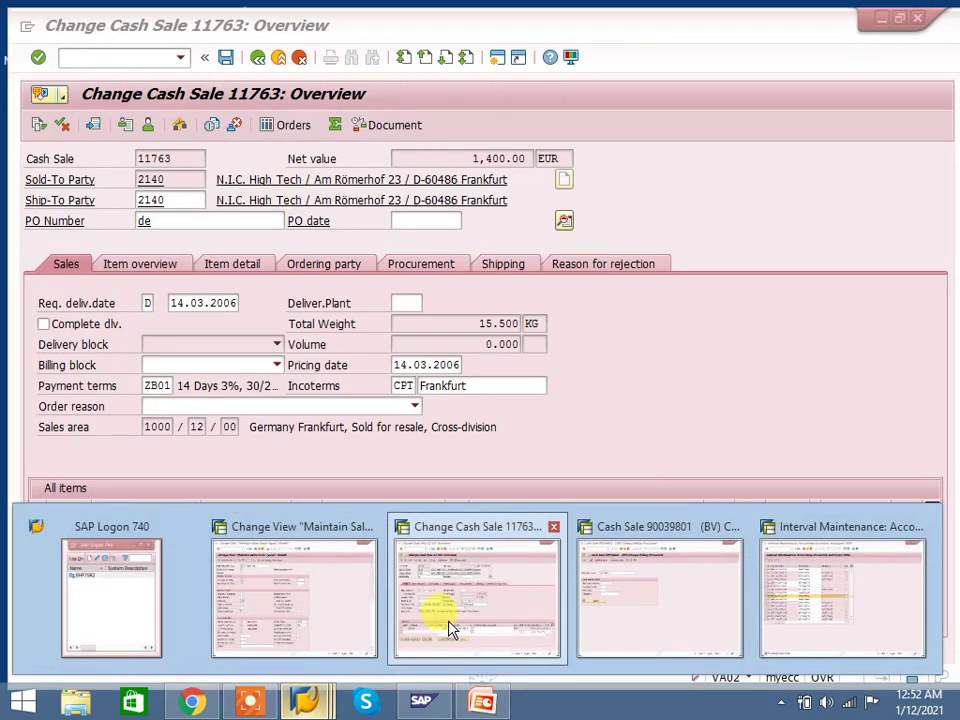
{"action": "left_click", "coordinate": [448, 626]}
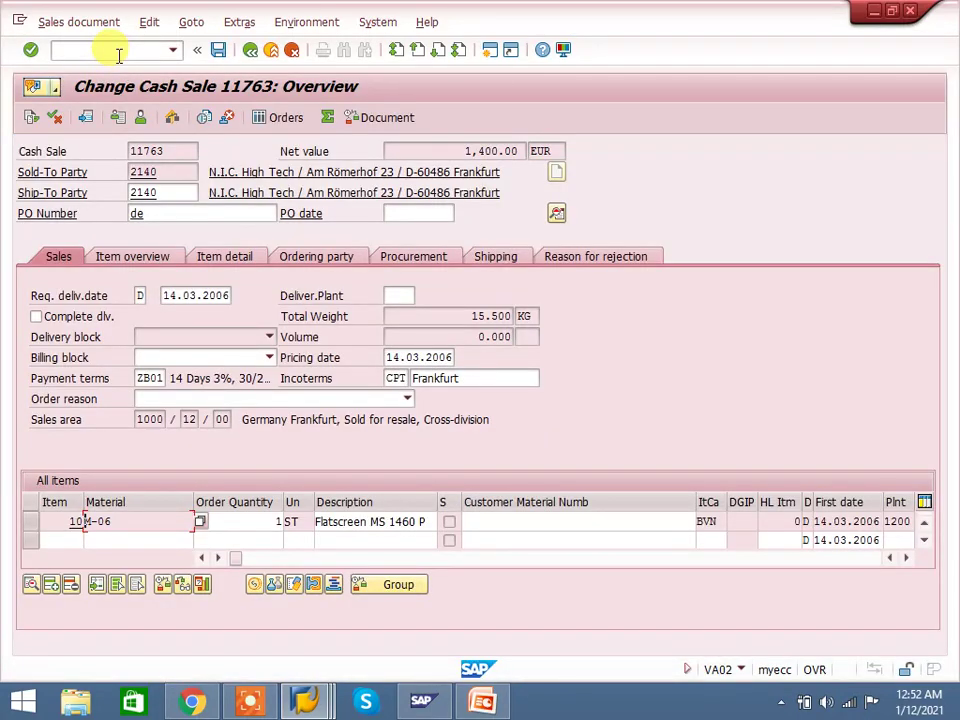
{"action": "left_click", "coordinate": [118, 48]}
{"action": "type", "text": "/nva"}
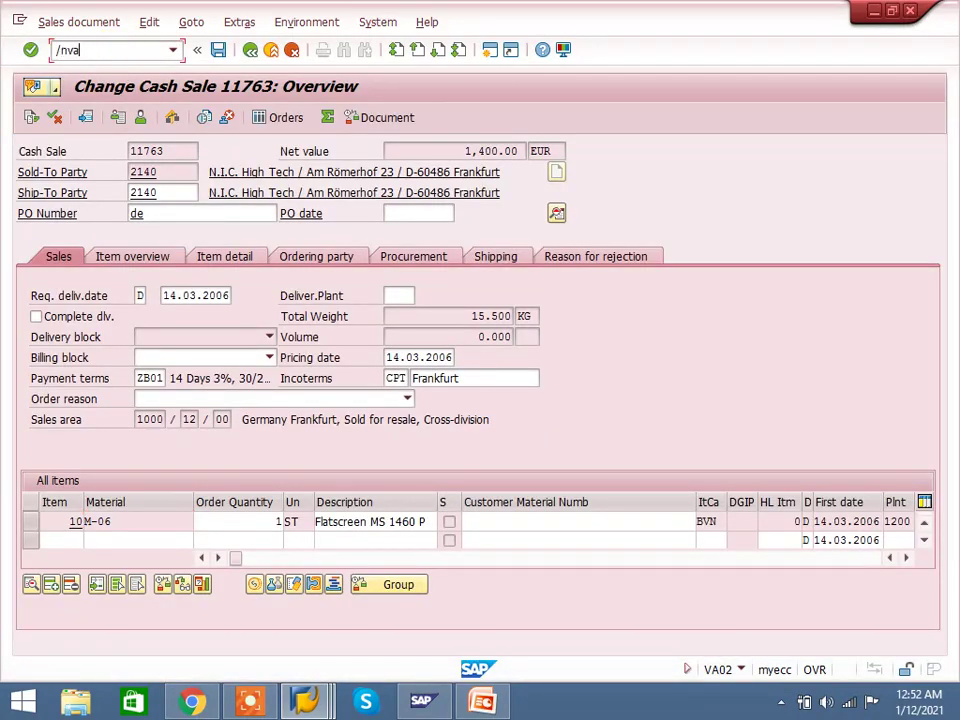
{"action": "type", "text": "01"}
{"action": "key", "text": "Return"}
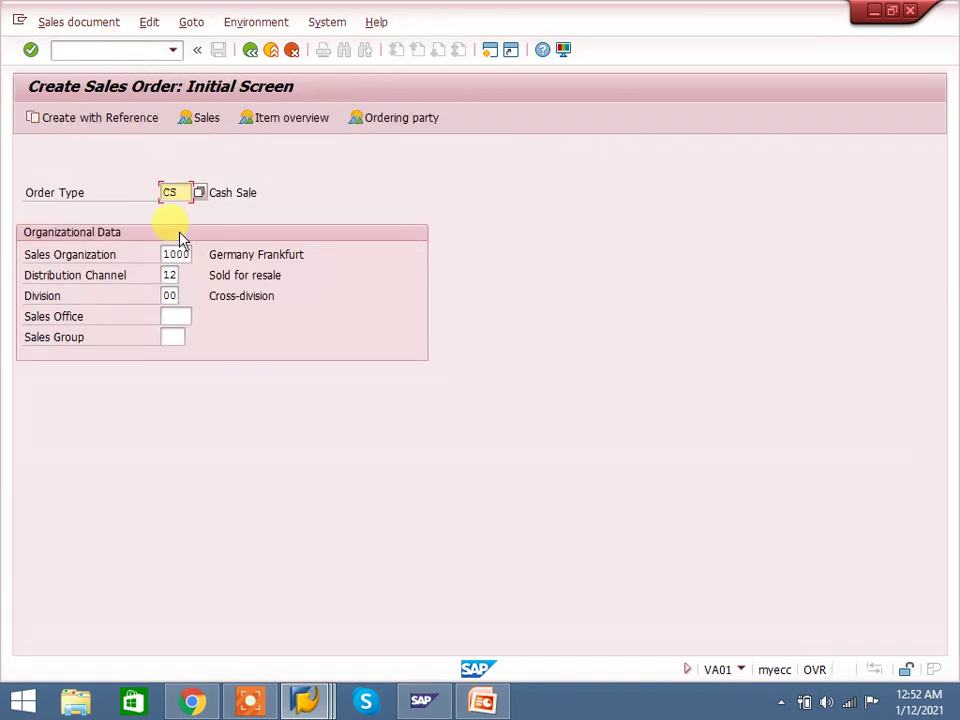
{"action": "left_click", "coordinate": [178, 192]}
{"action": "key", "text": "Return"}
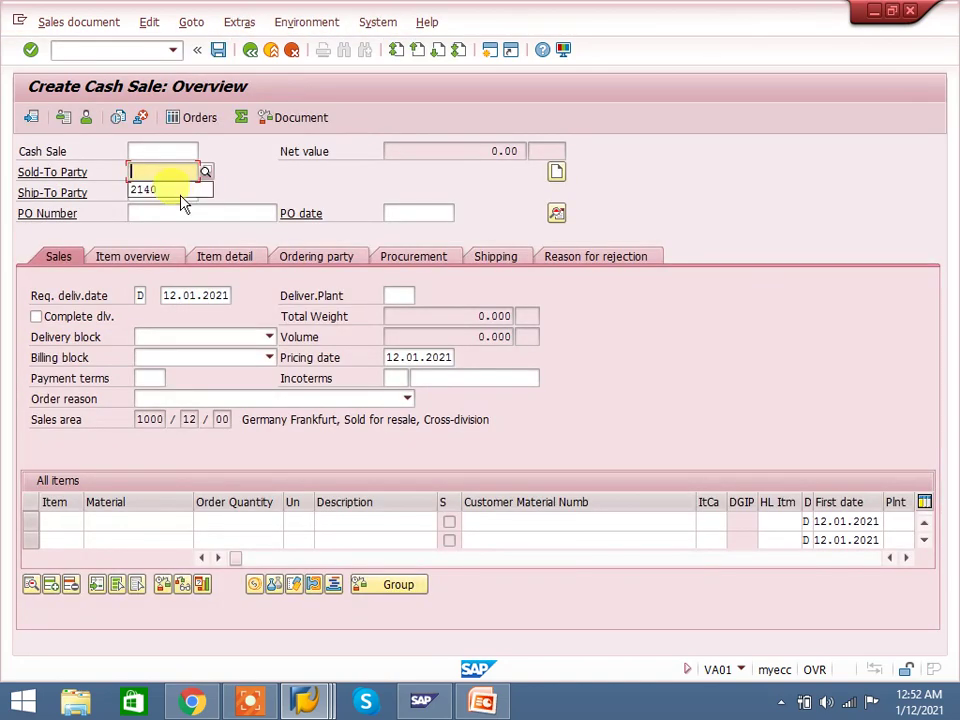
Step: Fill in the sold-to party and ship-to party of the cash sale with the suggested customer number
{"action": "left_click", "coordinate": [168, 192]}
{"action": "left_click", "coordinate": [168, 192]}
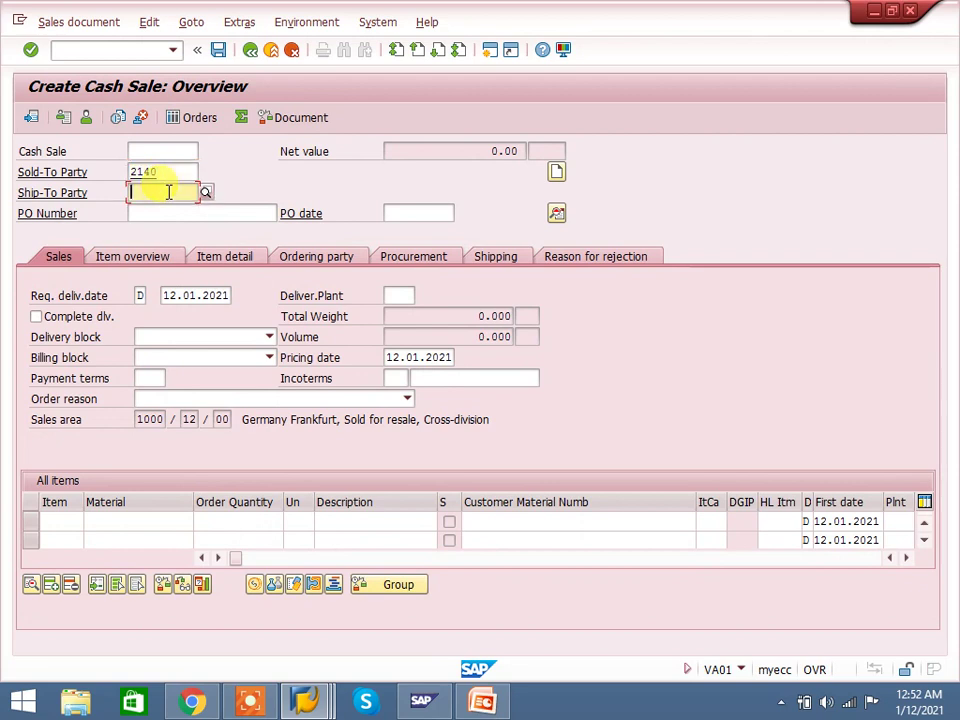
{"action": "left_click", "coordinate": [165, 212]}
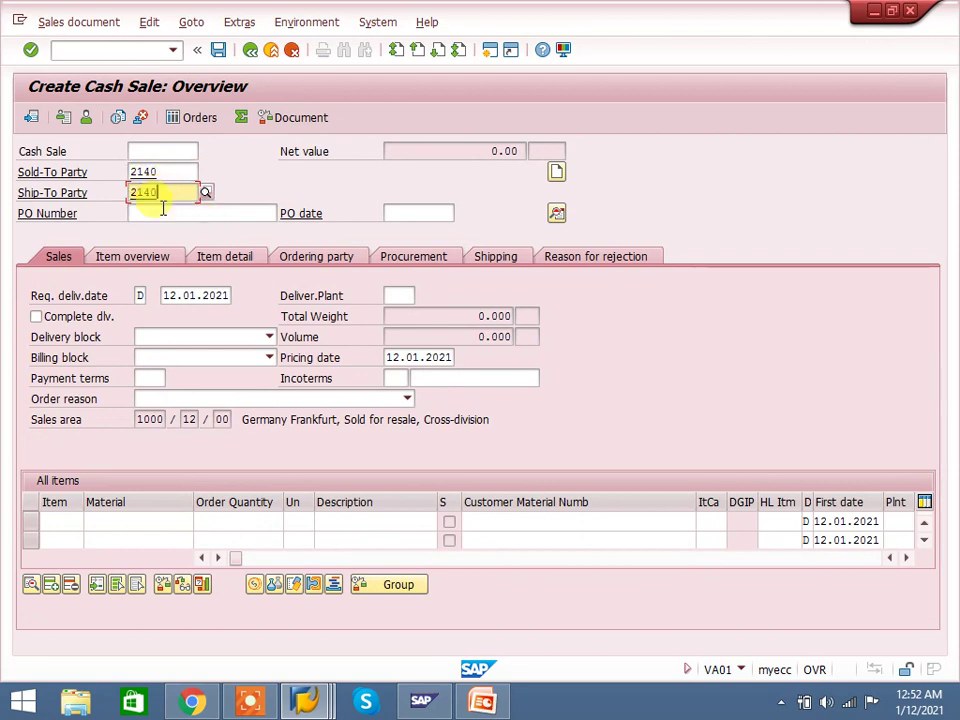
Step: Enter the customer's purchase order number and set the PO date to 12.01.2021
{"action": "left_click", "coordinate": [163, 211]}
{"action": "type", "text": "872429"}
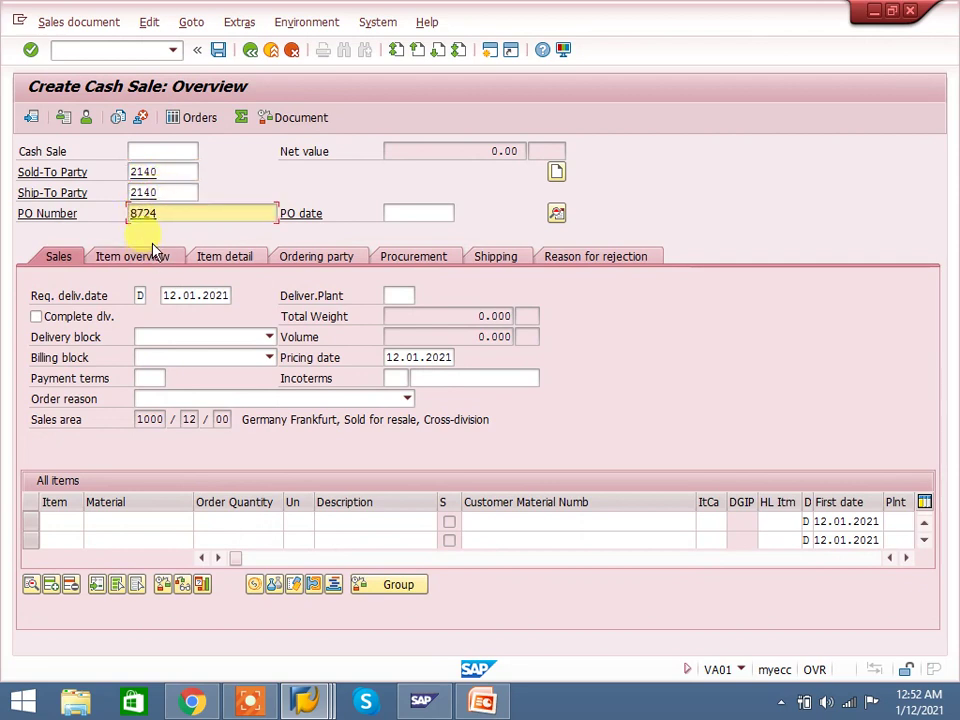
{"action": "left_click", "coordinate": [432, 213]}
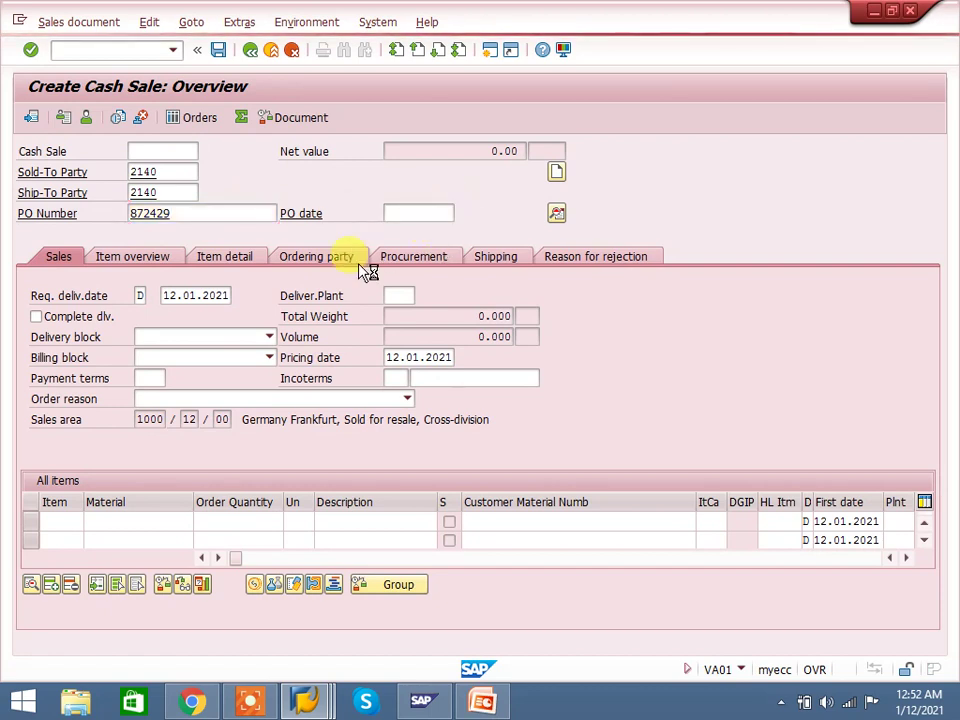
{"action": "key", "text": "F4"}
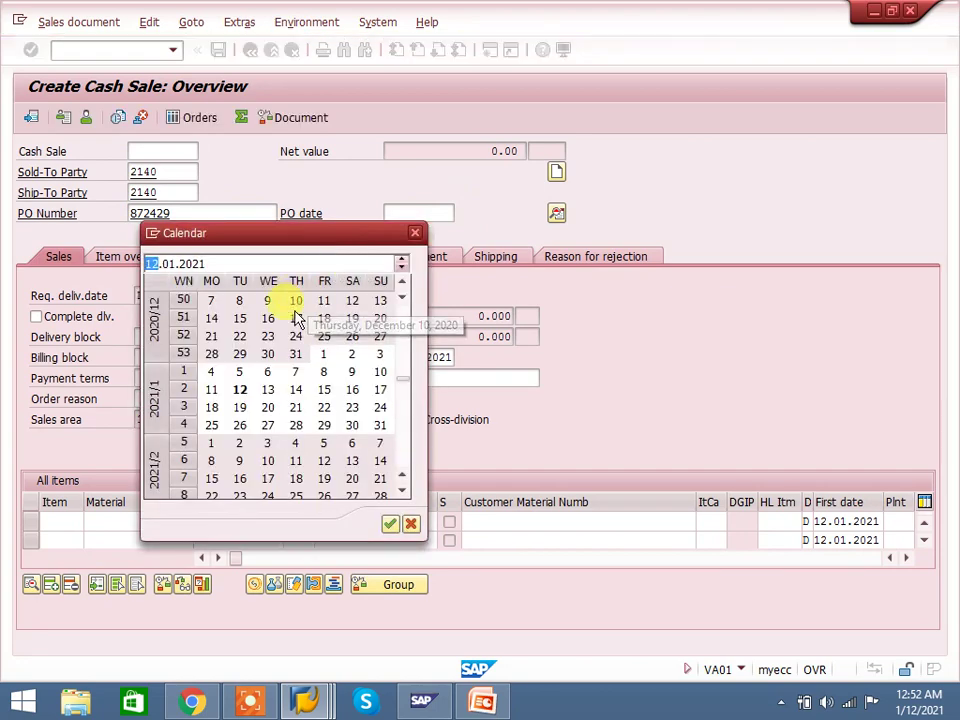
{"action": "double_click", "coordinate": [240, 392]}
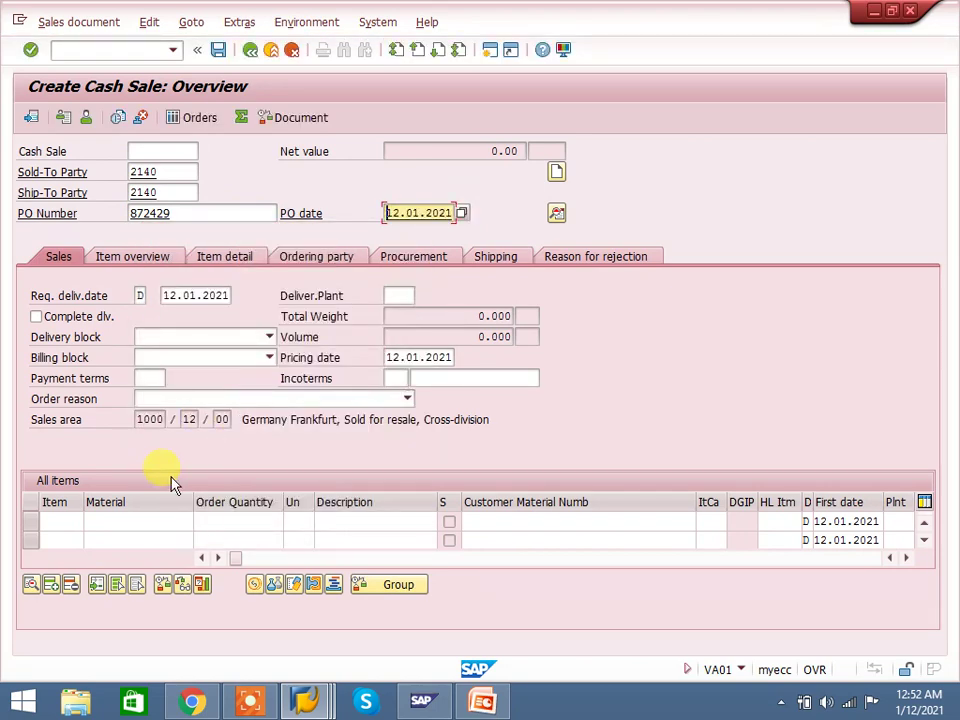
Step: Add material M-06 with order quantity 1 as the first item and save the cash sale
{"action": "left_click", "coordinate": [150, 516]}
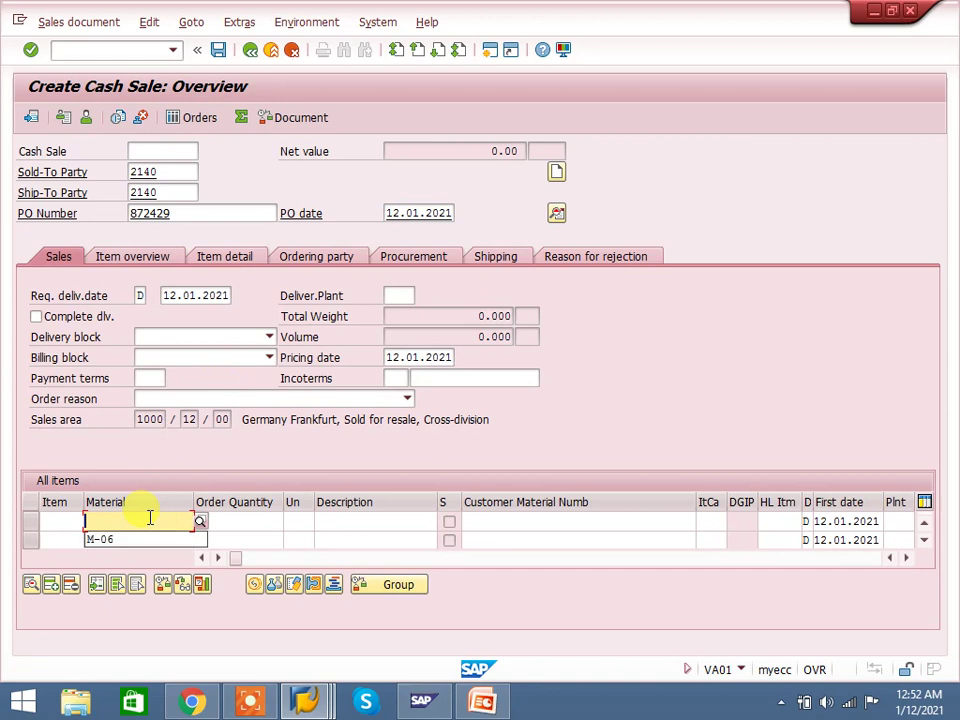
{"action": "left_click", "coordinate": [143, 541]}
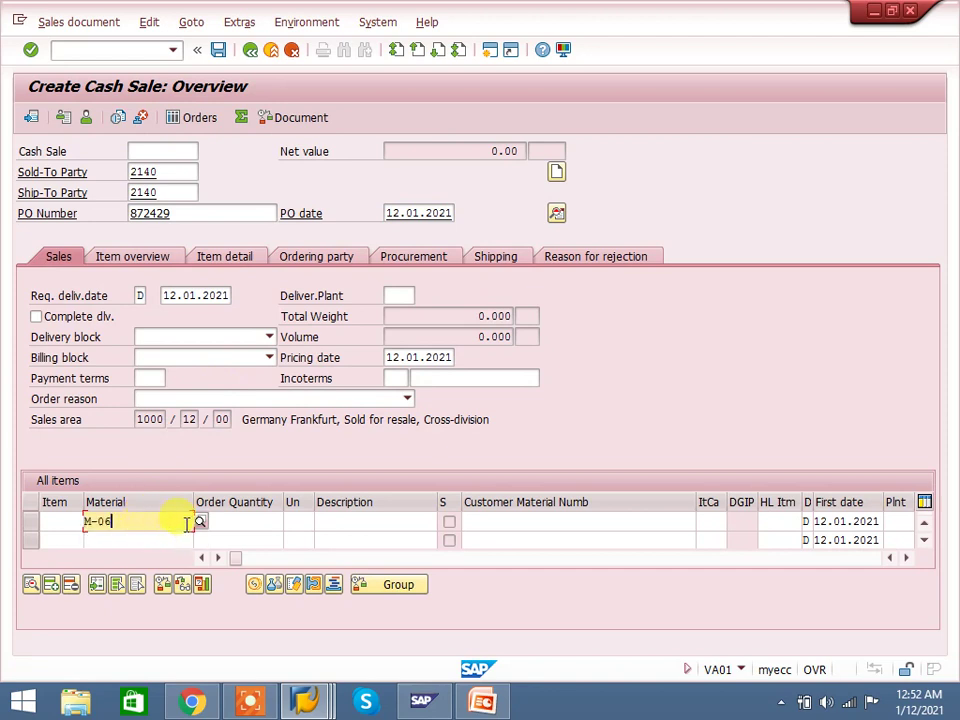
{"action": "left_click", "coordinate": [238, 516]}
{"action": "type", "text": "1"}
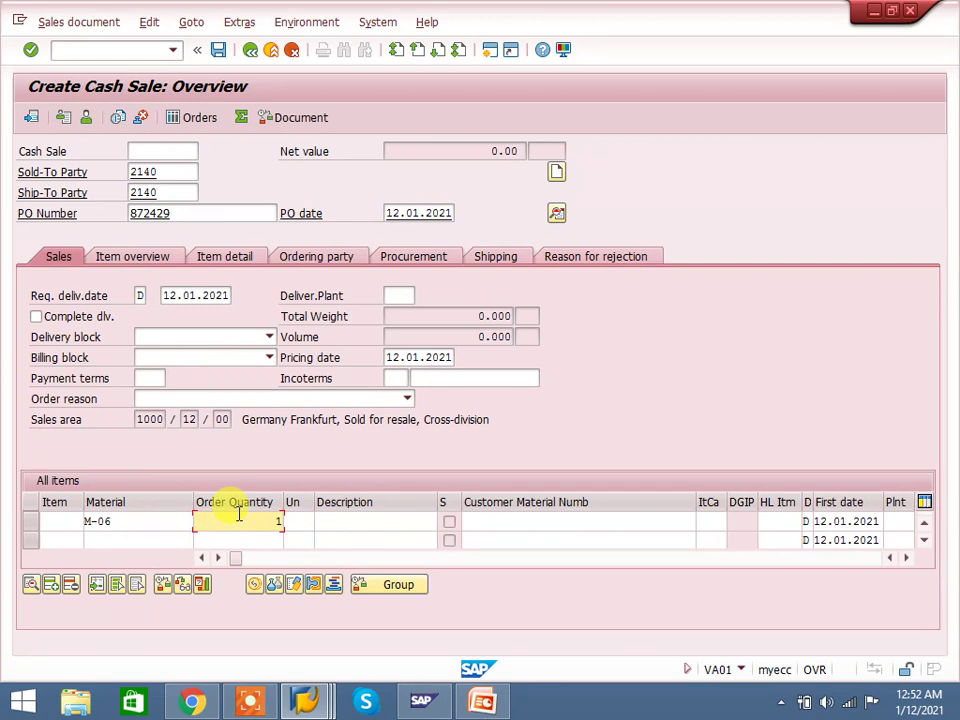
{"action": "key", "text": "Return"}
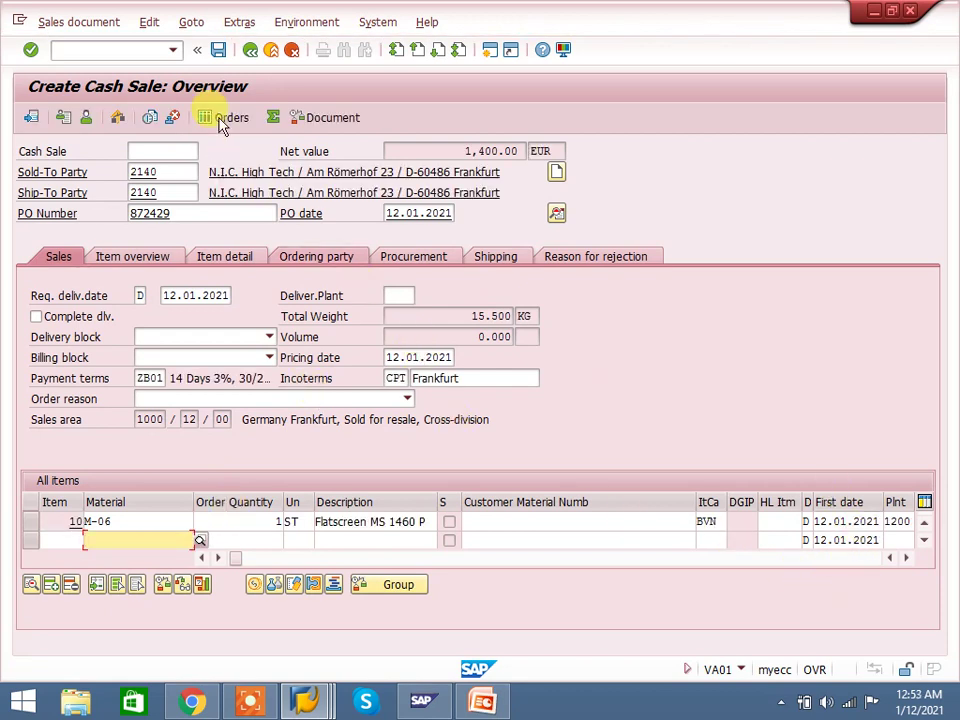
{"action": "left_click", "coordinate": [464, 151]}
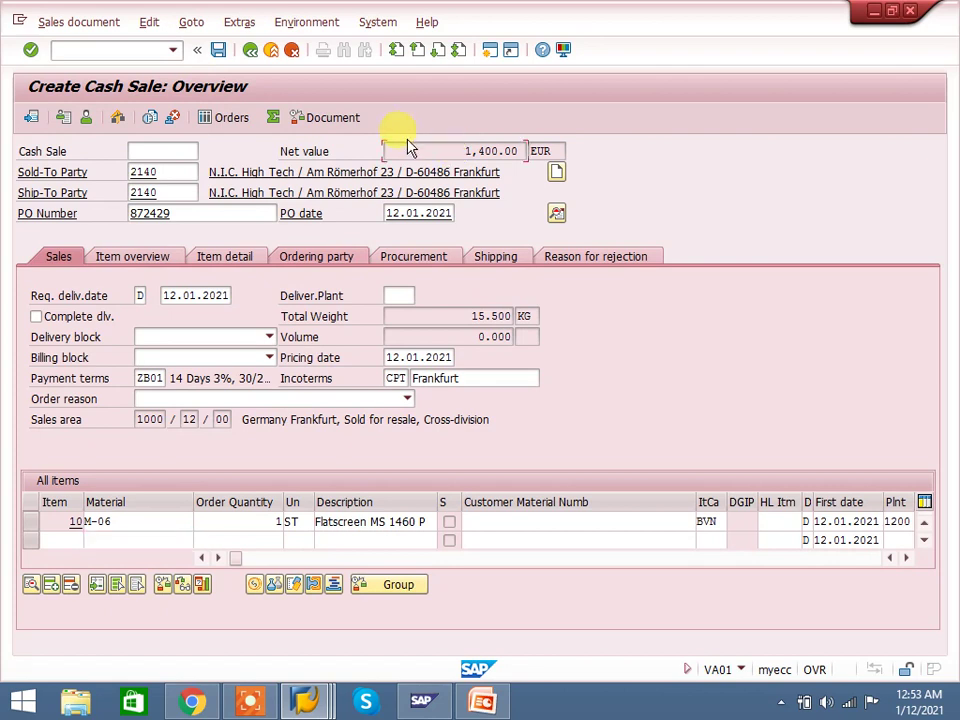
{"action": "left_click", "coordinate": [223, 51]}
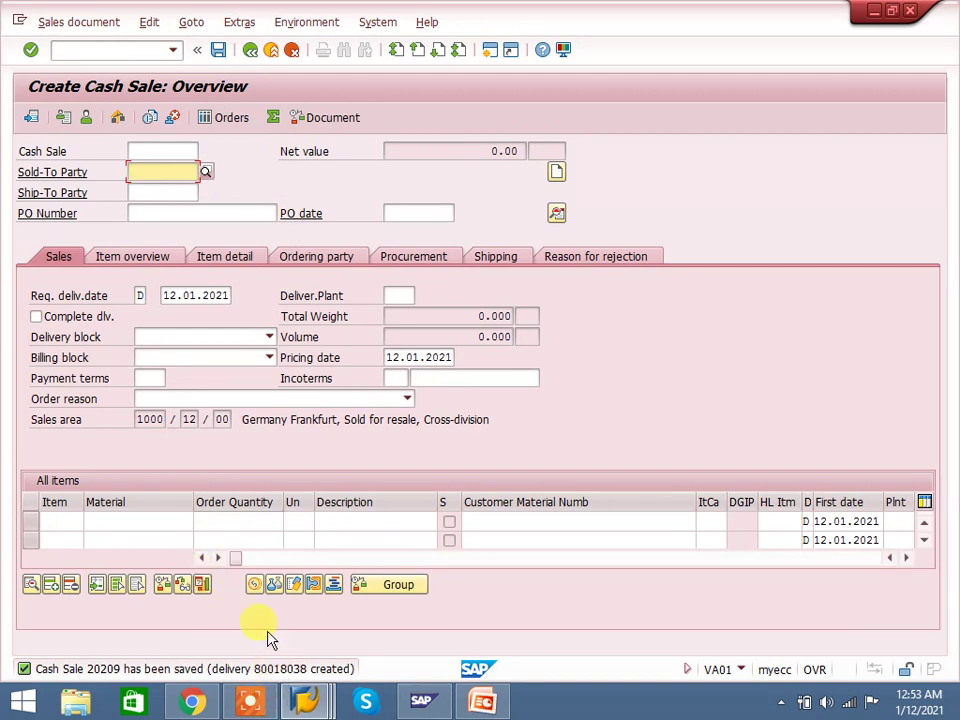
Step: Try to open the new cash sale's outbound delivery for changing in transaction VL02N
{"action": "left_click", "coordinate": [103, 47]}
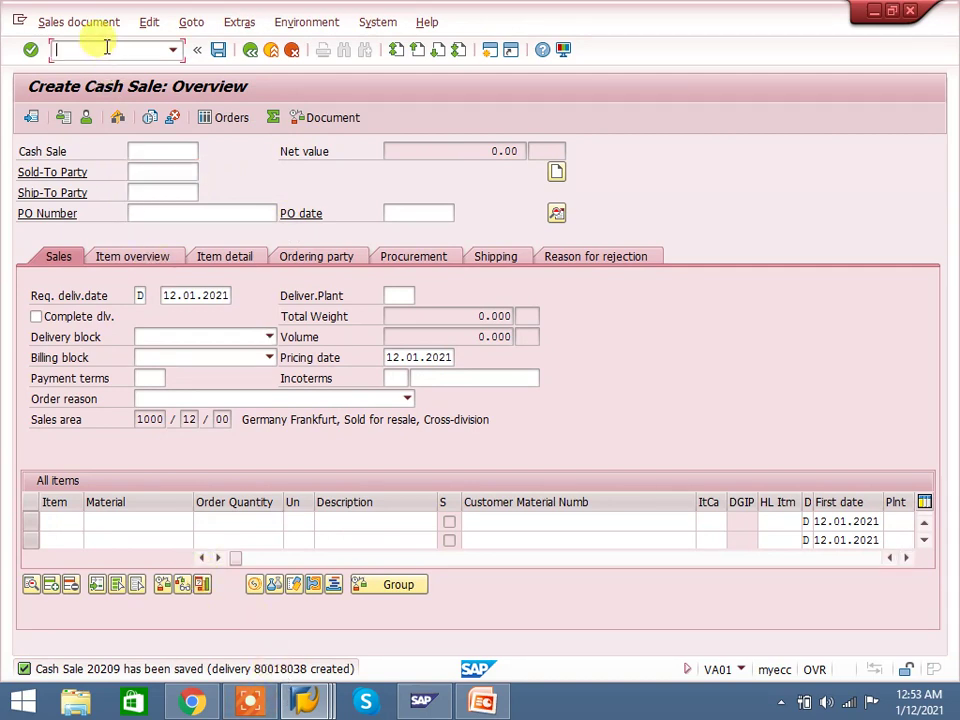
{"action": "type", "text": "/nvl02n"}
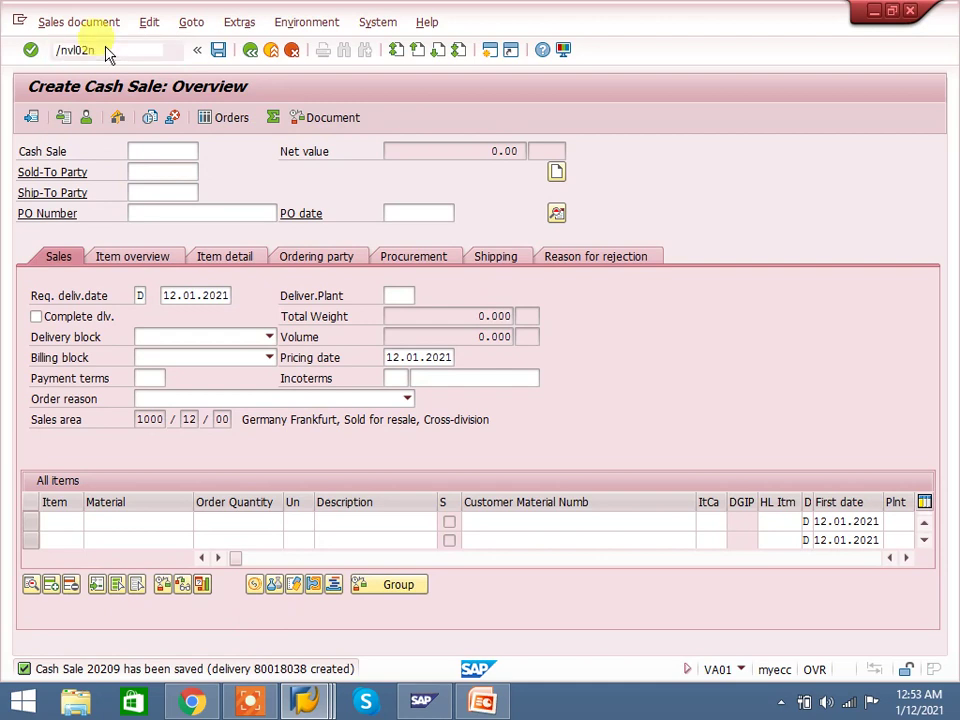
{"action": "key", "text": "Return"}
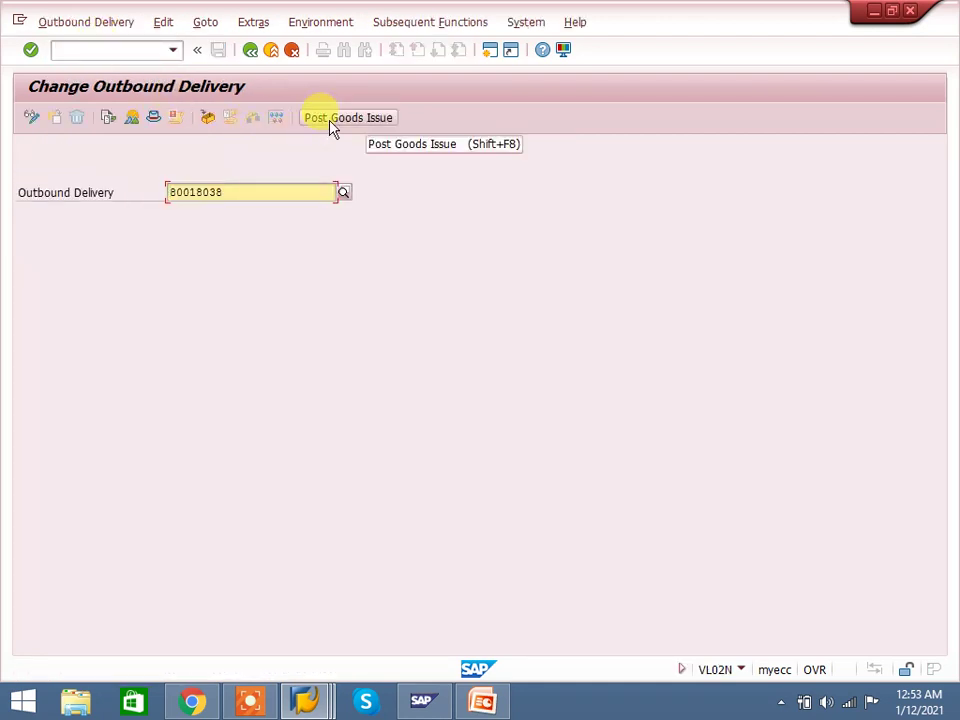
{"action": "key", "text": "Return"}
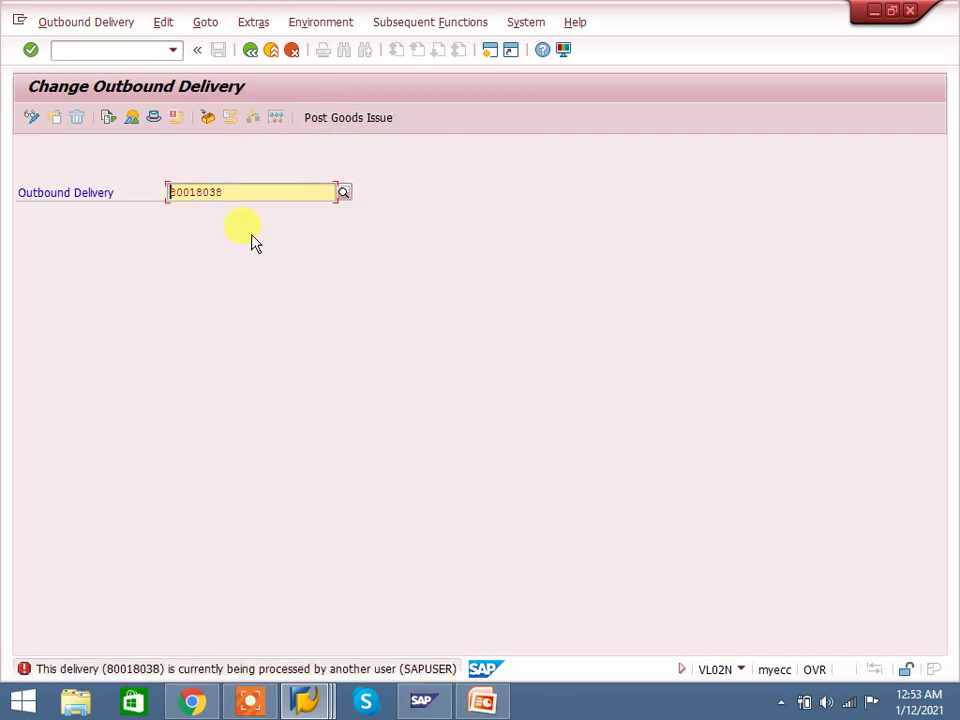
Step: Restart transaction VL02N, open the cash sale's outbound delivery and post its goods issue
{"action": "left_click", "coordinate": [106, 50]}
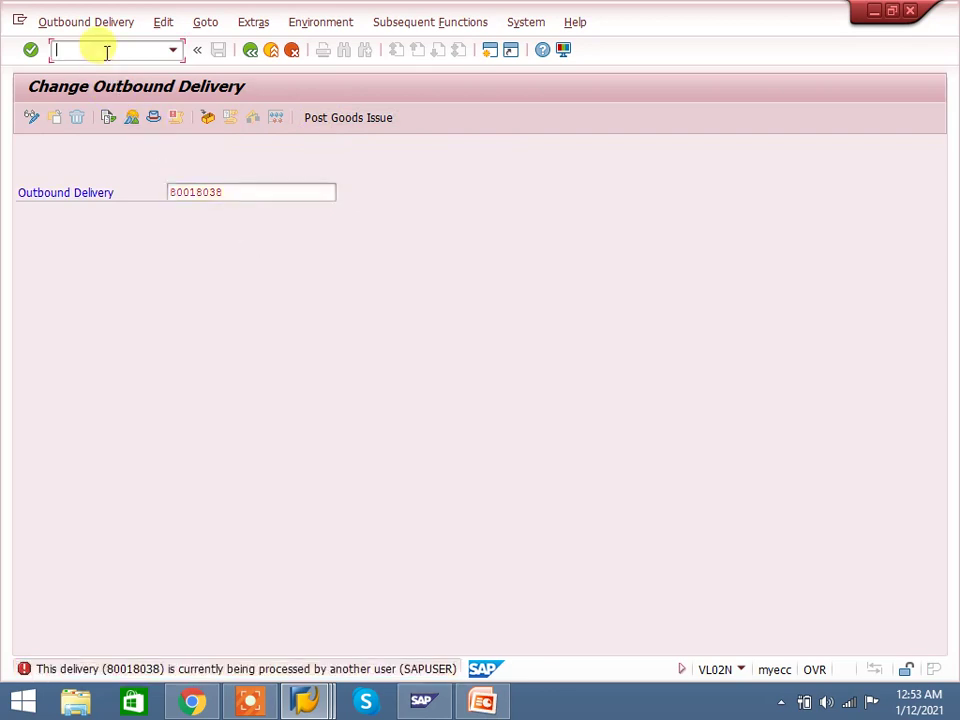
{"action": "type", "text": "/nv"}
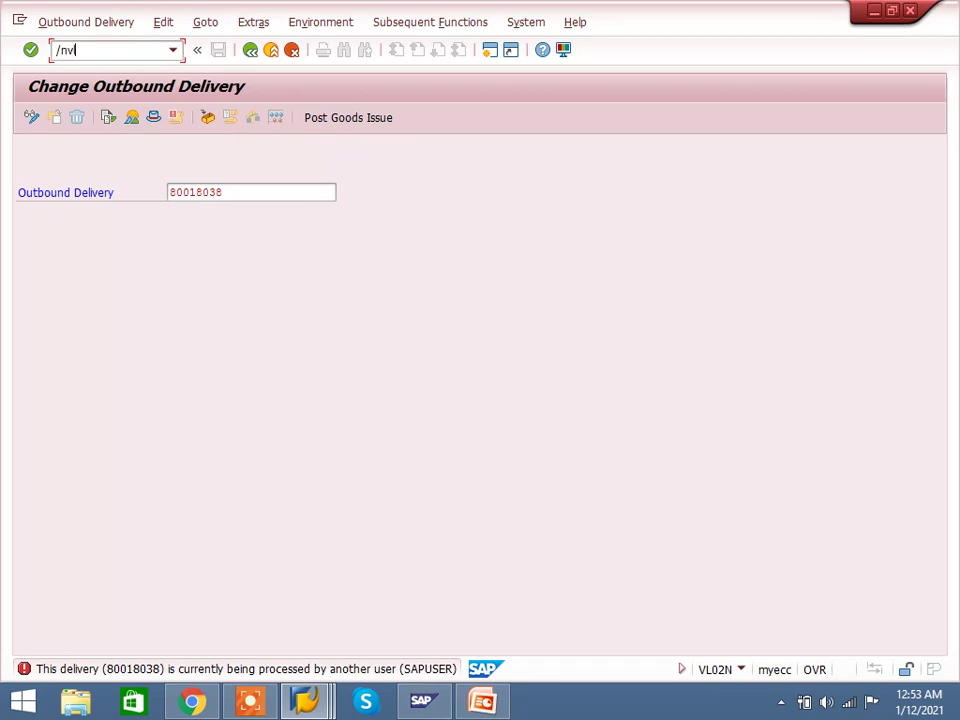
{"action": "type", "text": "l02"}
{"action": "key", "text": "Return"}
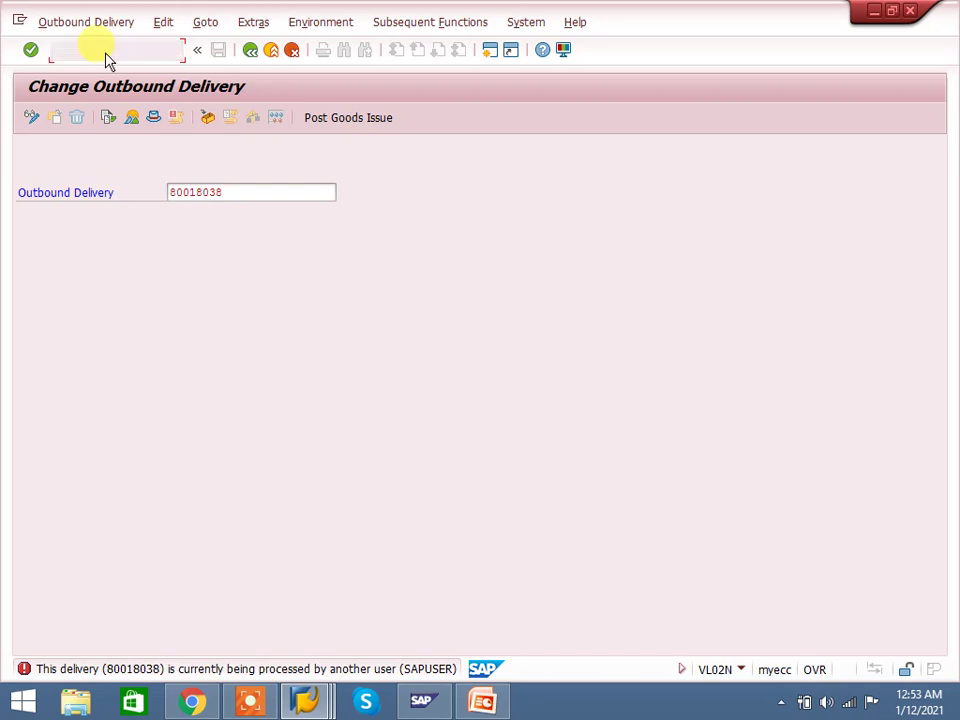
{"action": "key", "text": "Return"}
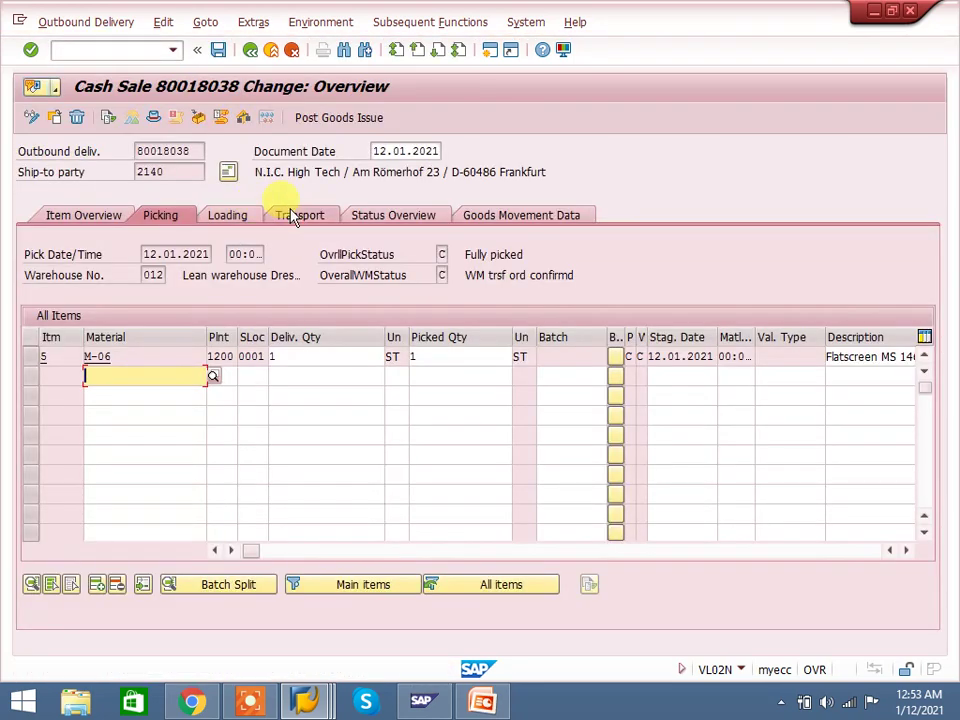
{"action": "left_click", "coordinate": [461, 357]}
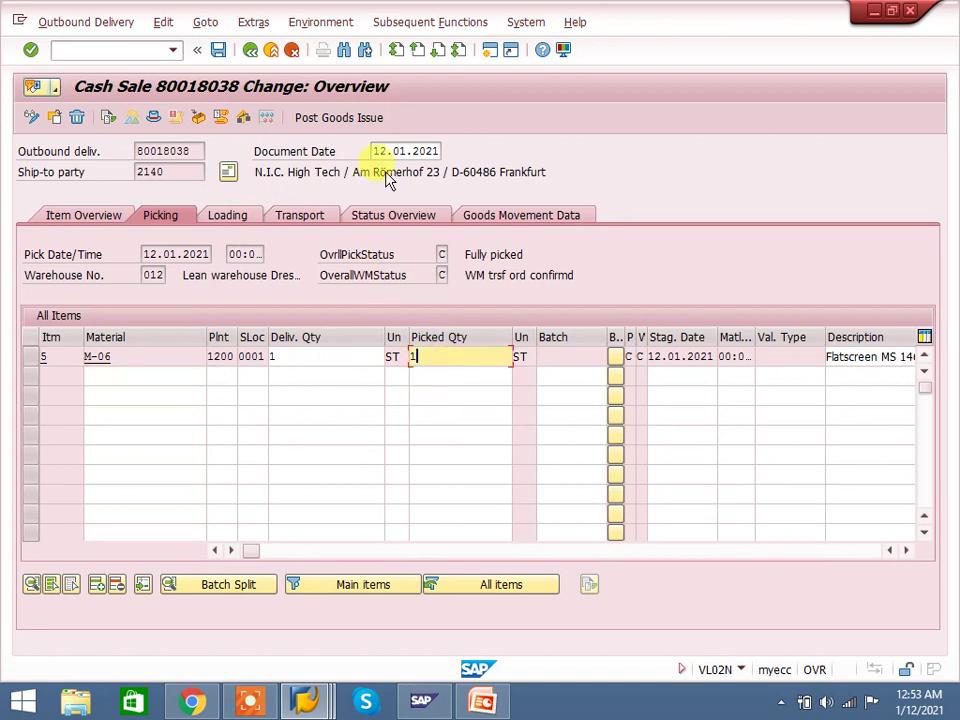
{"action": "left_click", "coordinate": [340, 118]}
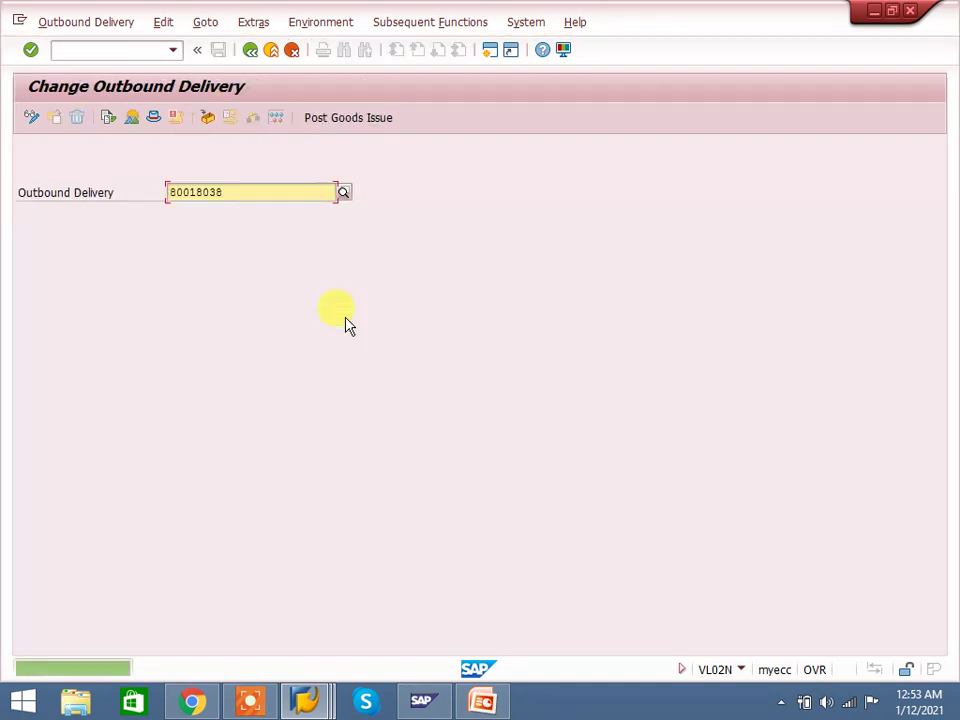
Step: Start transaction VF01 and create a billing document from the proposed cash sale order
{"action": "left_click", "coordinate": [78, 48]}
{"action": "type", "text": "/n"}
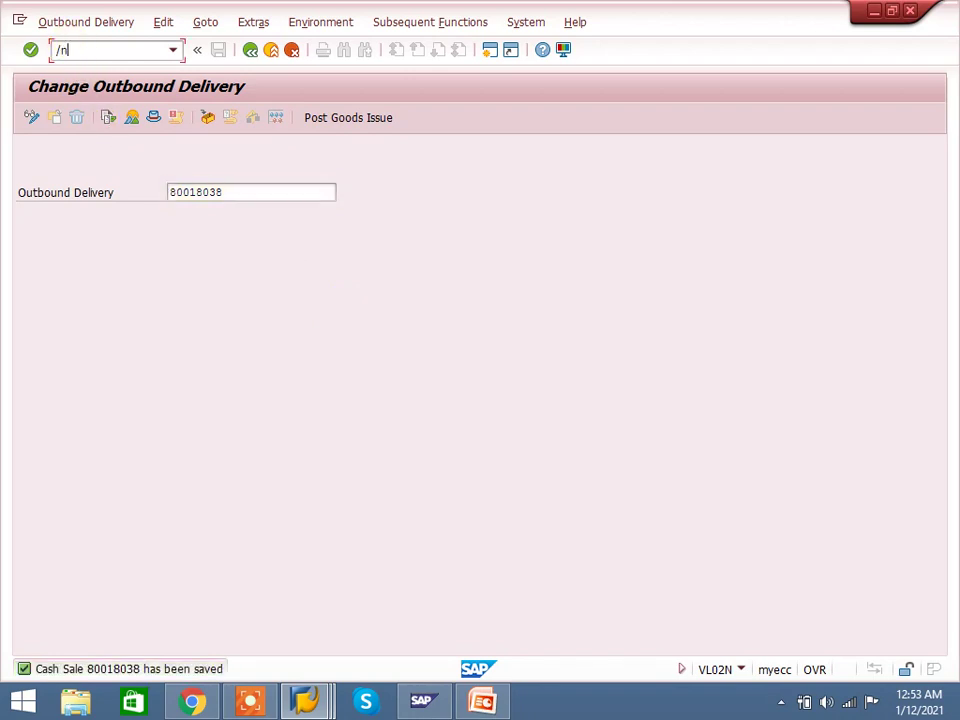
{"action": "type", "text": "vf01"}
{"action": "key", "text": "Return"}
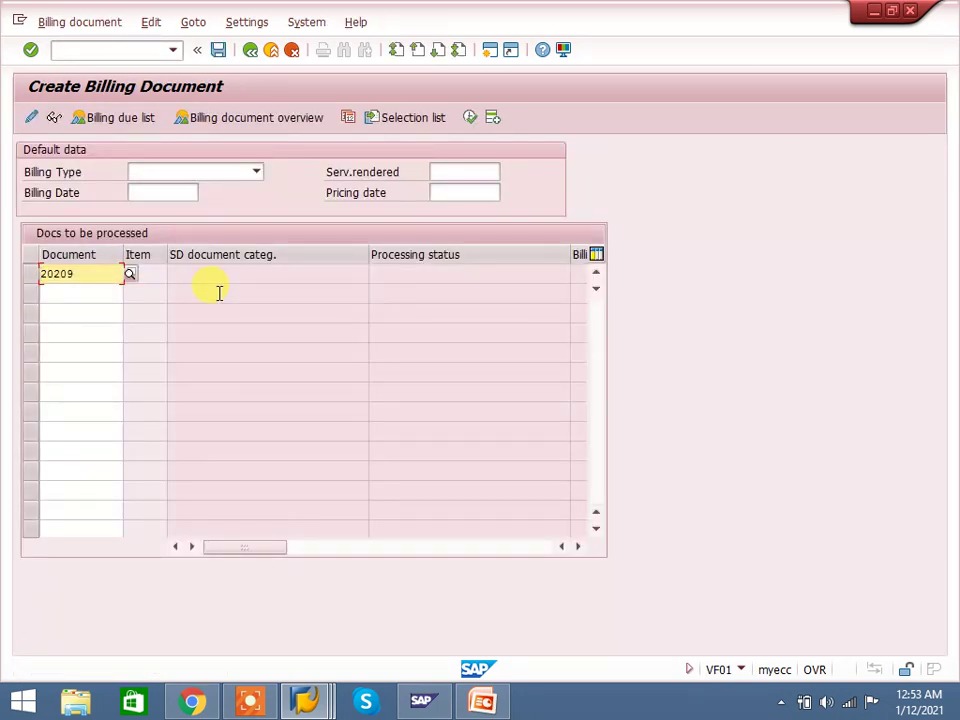
{"action": "left_click", "coordinate": [86, 274]}
{"action": "key", "text": "Return"}
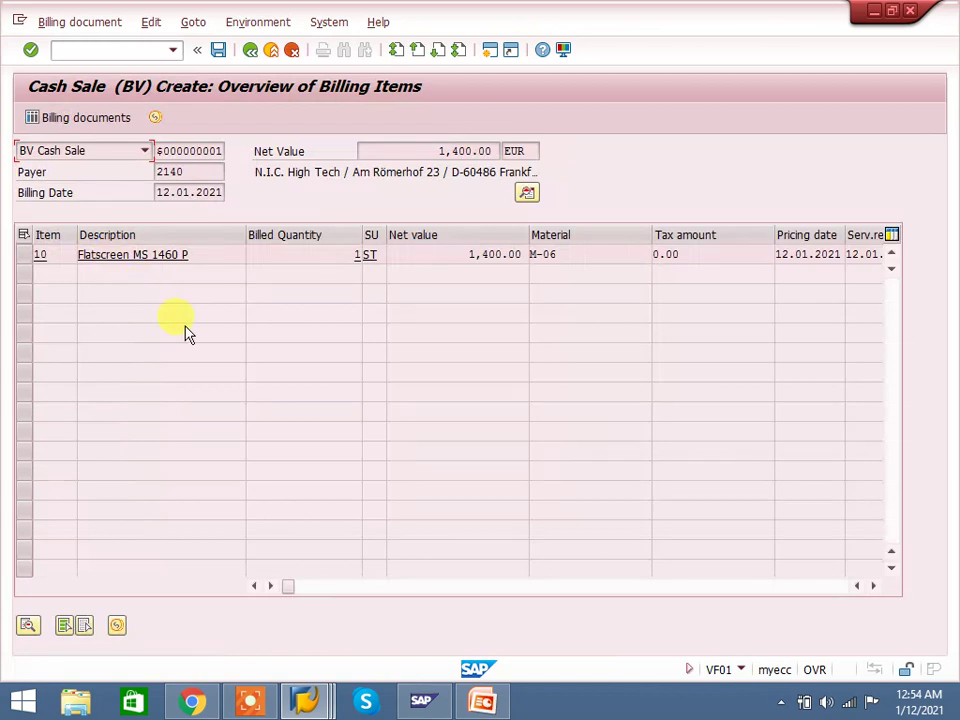
Step: Review the pricing conditions of billing item 10, including cash discount and cost, and save the billing document
{"action": "double_click", "coordinate": [280, 256]}
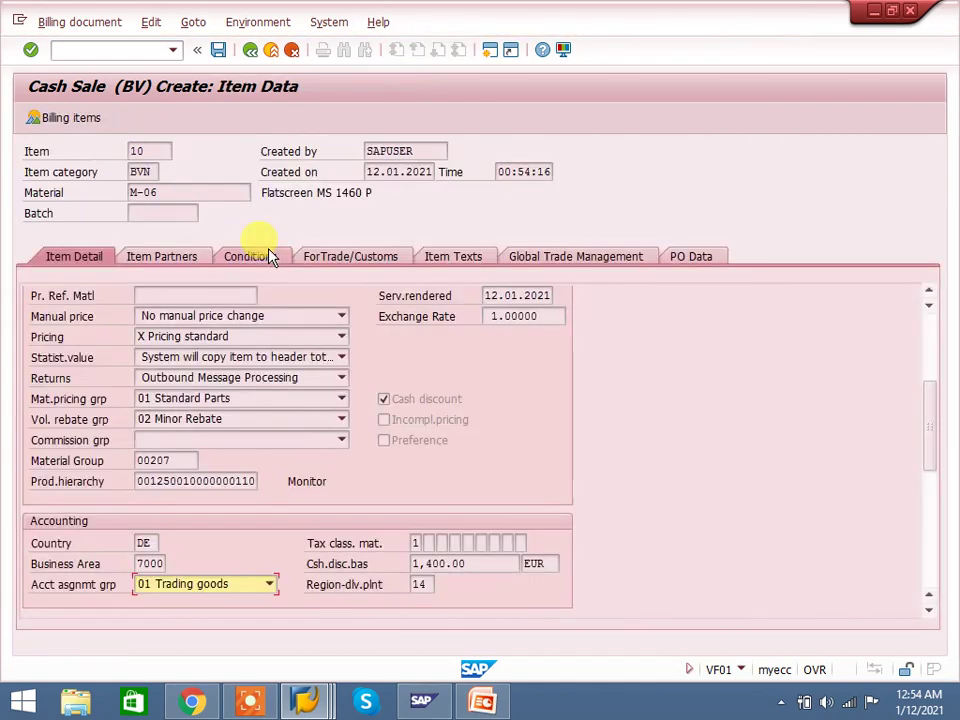
{"action": "left_click", "coordinate": [268, 257]}
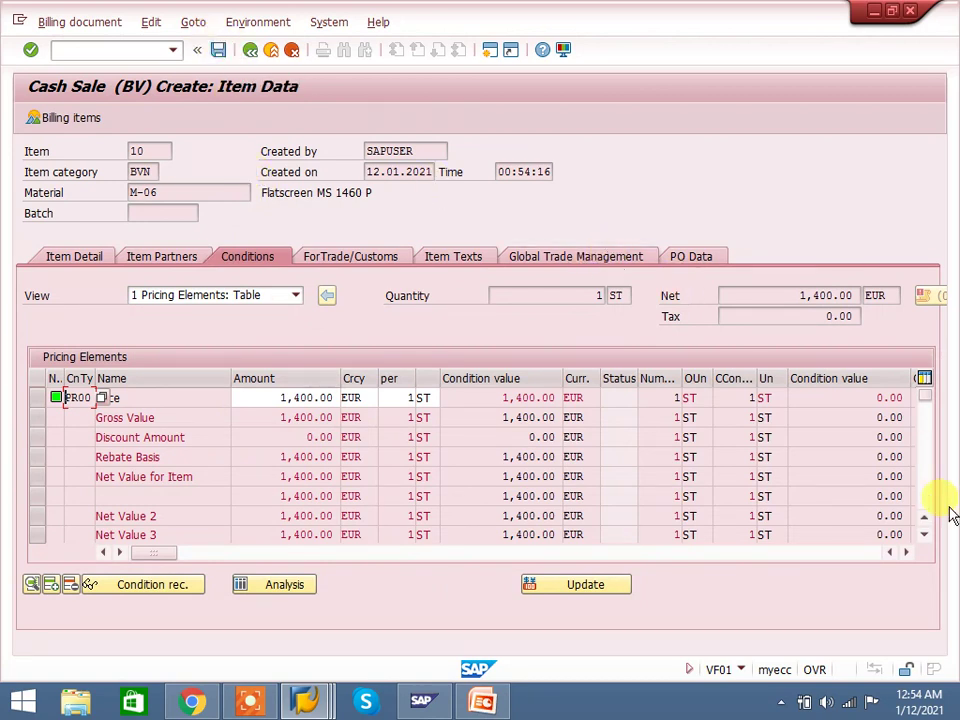
{"action": "left_click", "coordinate": [922, 492]}
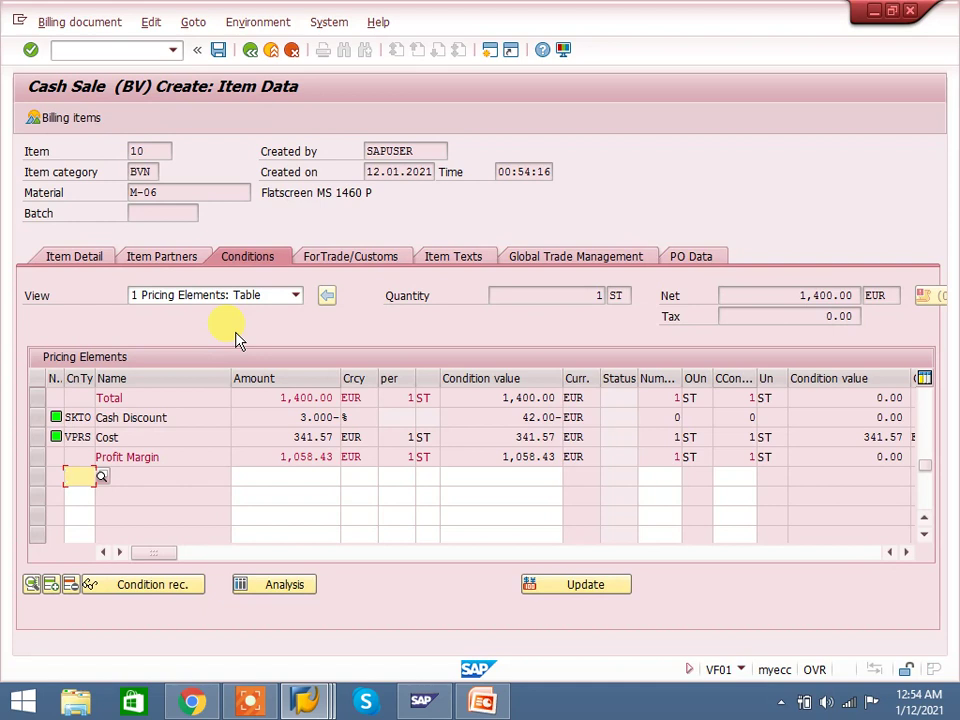
{"action": "left_click", "coordinate": [590, 555]}
{"action": "left_click", "coordinate": [590, 555]}
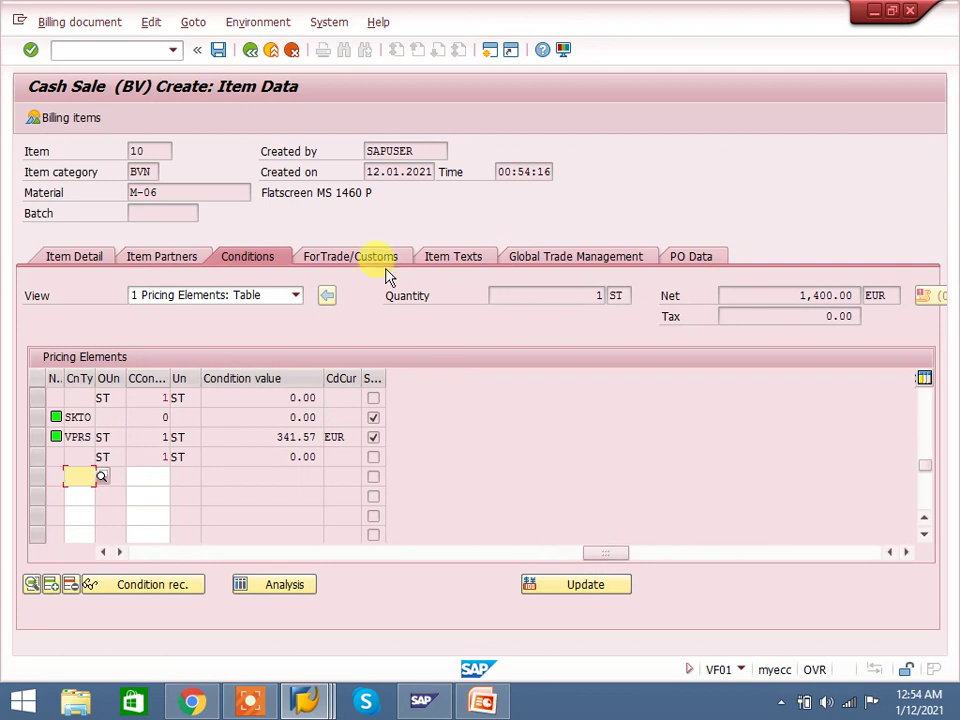
{"action": "left_click", "coordinate": [218, 49]}
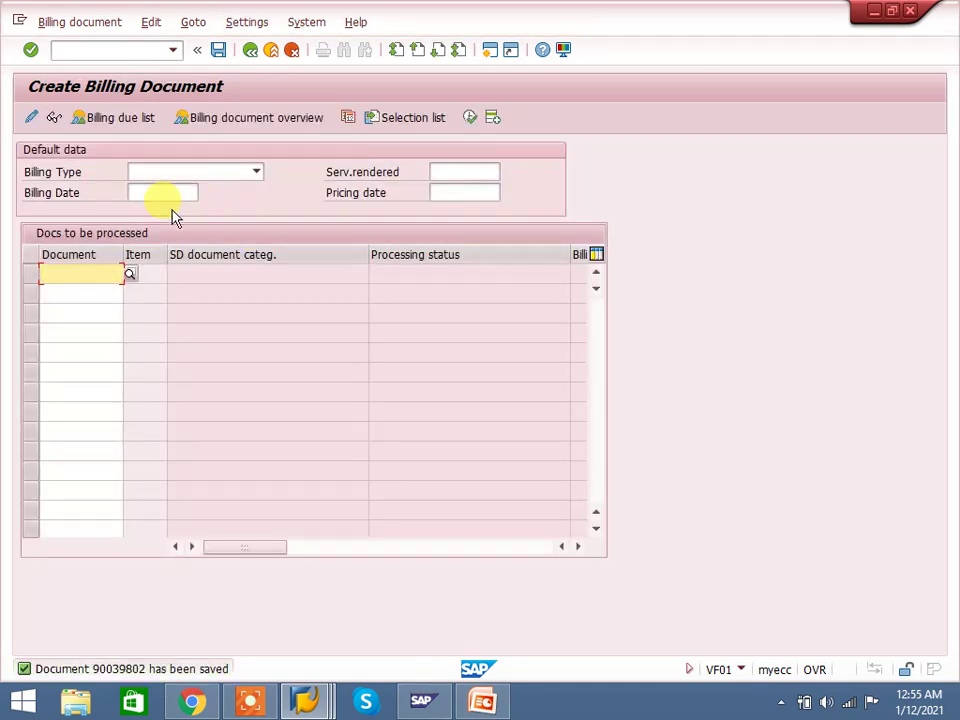
Step: Open the saved cash sale billing document for changing and examine the line items of its accounting document, including Petty cash
{"action": "left_click", "coordinate": [70, 22]}
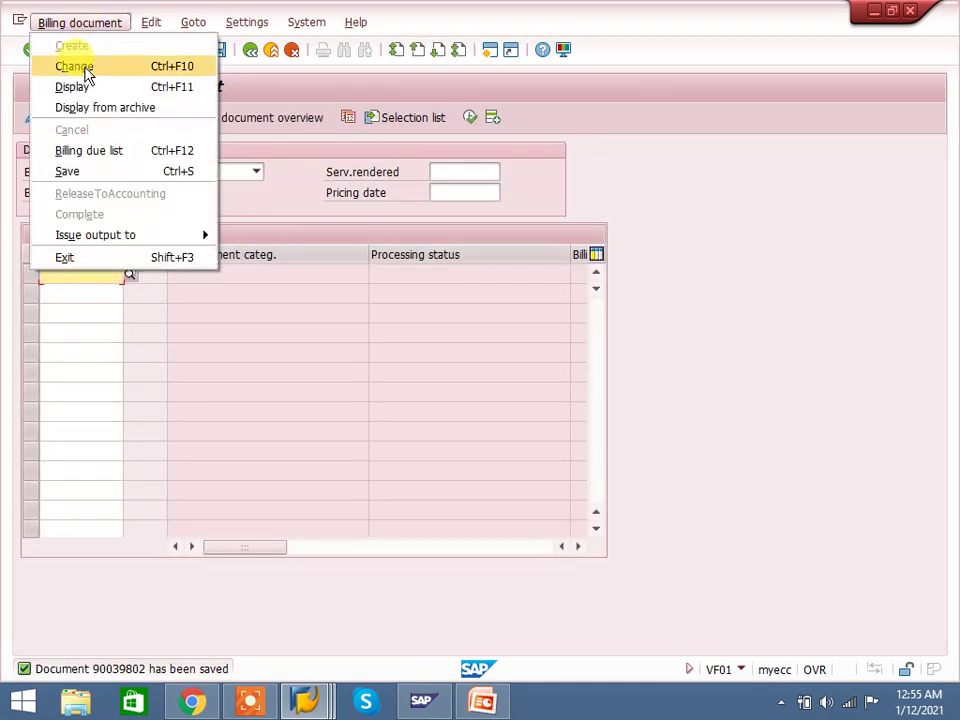
{"action": "left_click", "coordinate": [84, 70]}
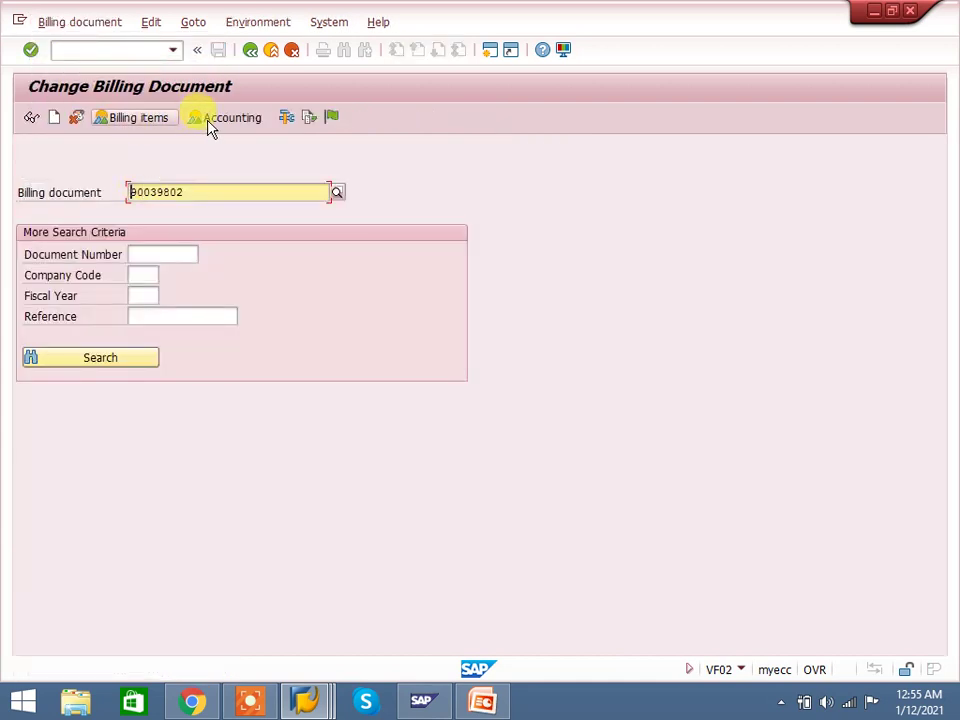
{"action": "left_click", "coordinate": [214, 121]}
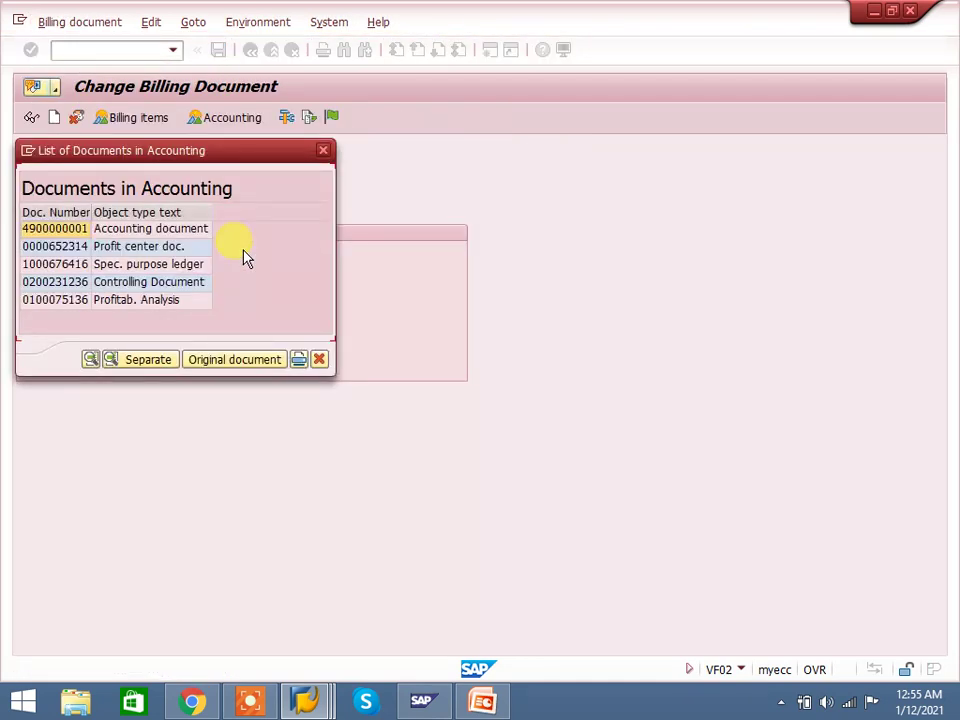
{"action": "left_click", "coordinate": [188, 231]}
{"action": "key", "text": "Return"}
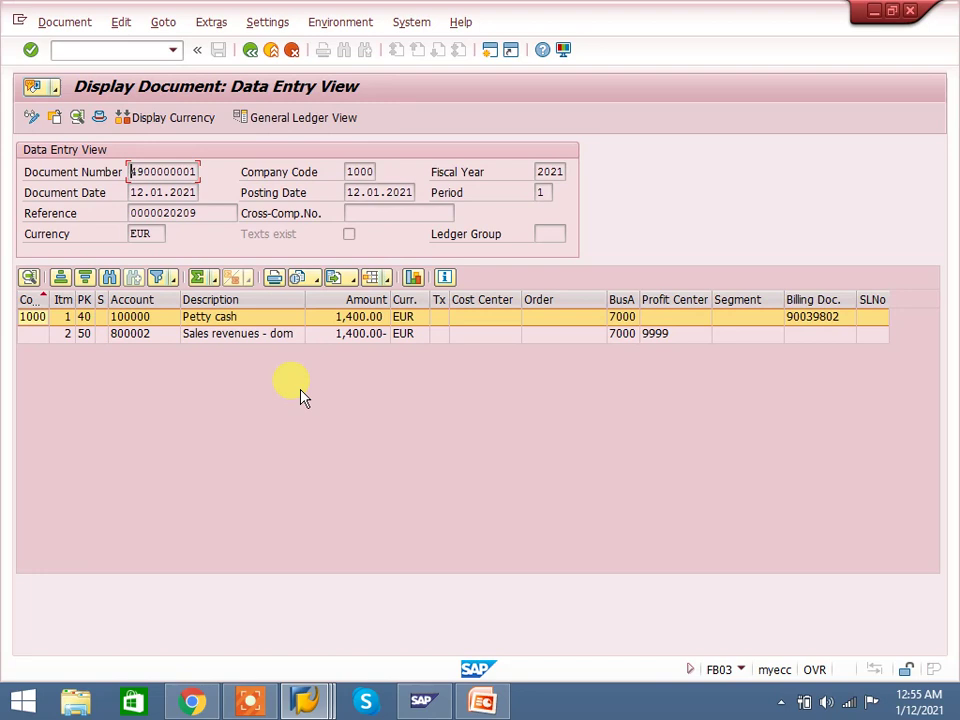
{"action": "left_click", "coordinate": [235, 319]}
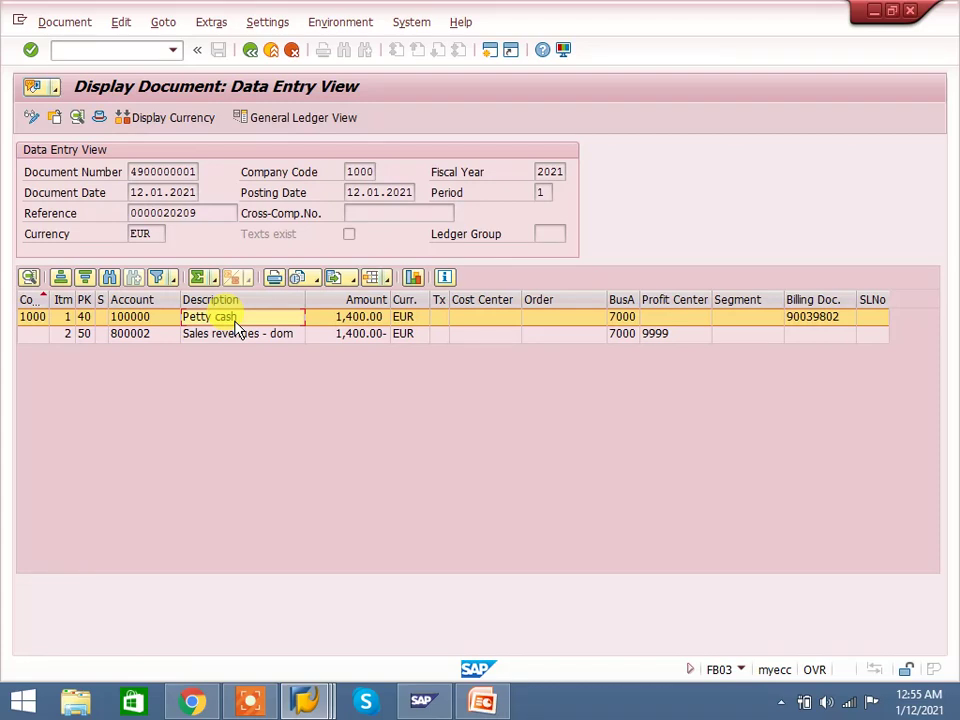
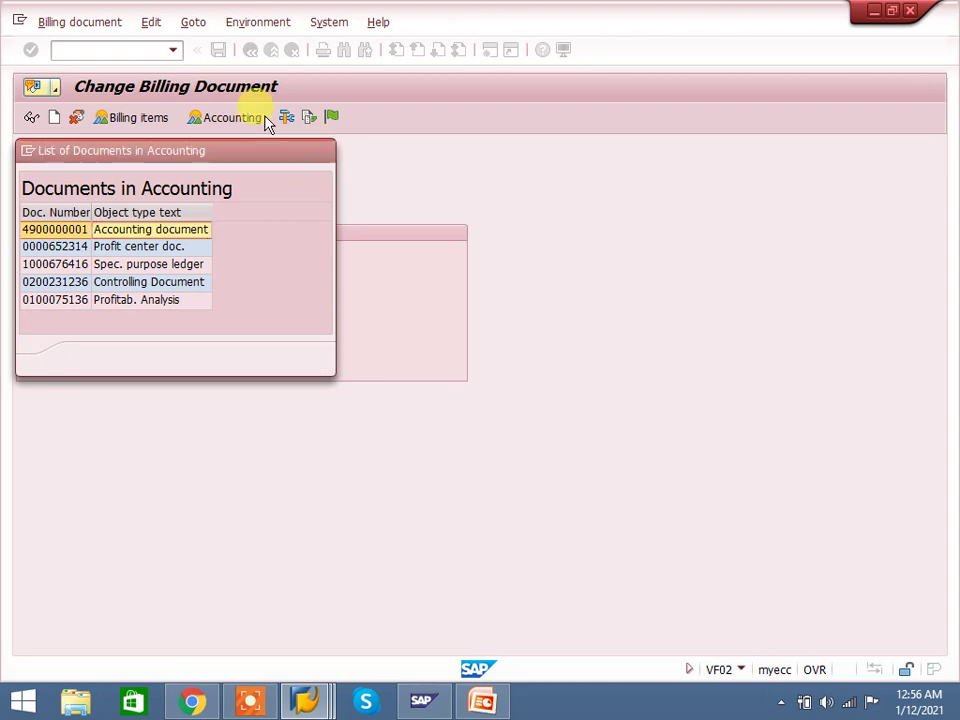
Step: Try to open the sales order type configuration in transaction VOV8 and decline displaying the locked data
{"action": "left_click", "coordinate": [146, 48]}
{"action": "type", "text": "/n"}
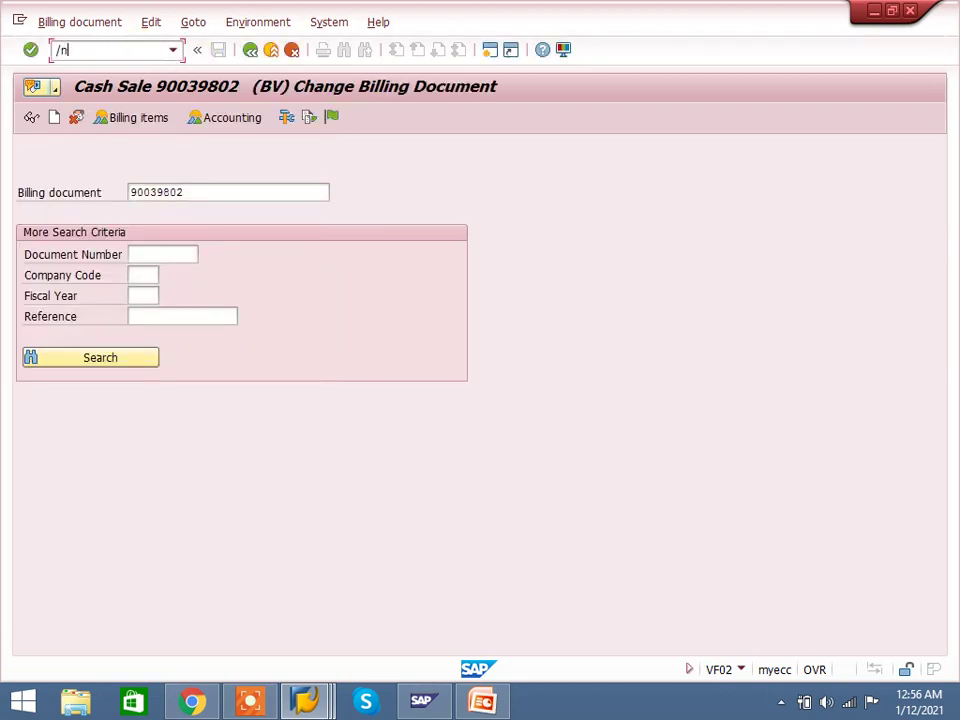
{"action": "type", "text": "vov8"}
{"action": "key", "text": "Return"}
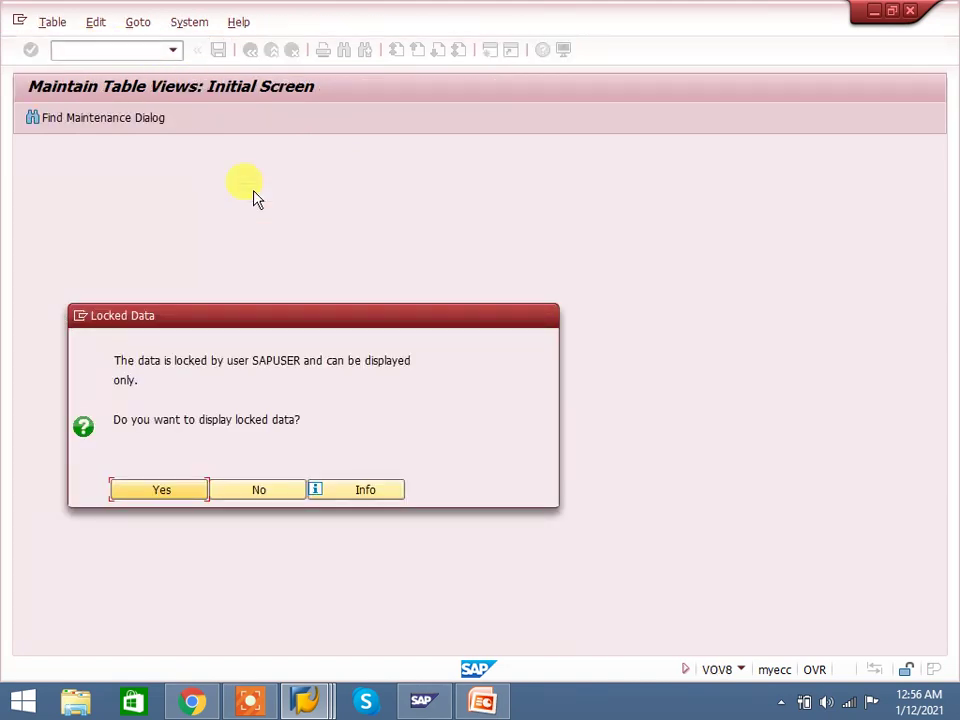
{"action": "left_click", "coordinate": [268, 491]}
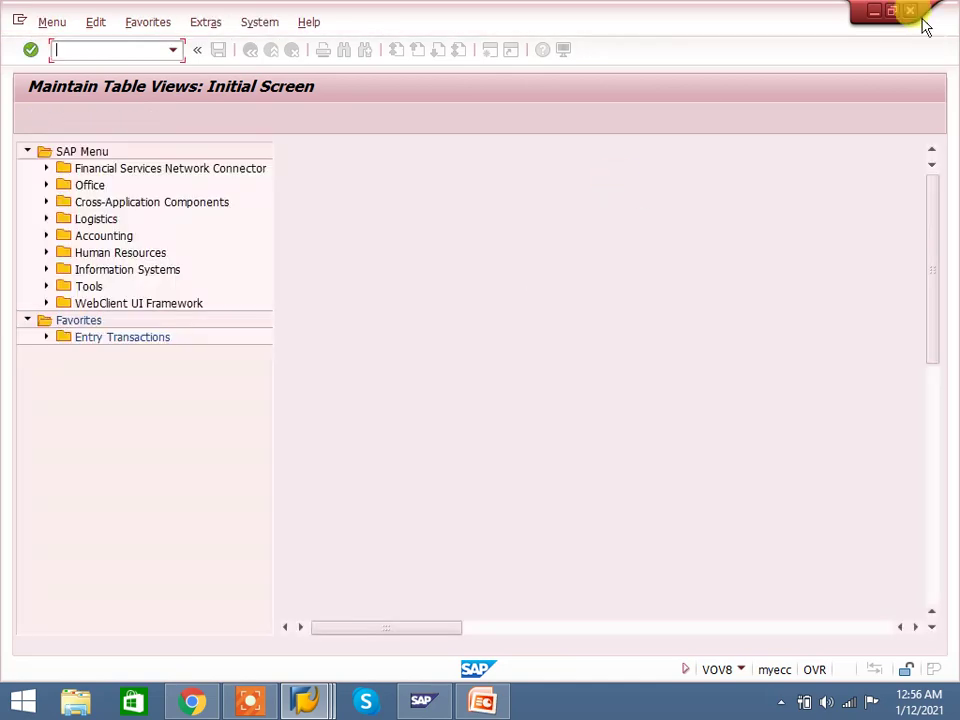
Step: Switch to the SAP session showing sales document type CS and review its delivery type, shipping conditions and billing type settings
{"action": "left_click", "coordinate": [910, 22]}
{"action": "left_click", "coordinate": [874, 12]}
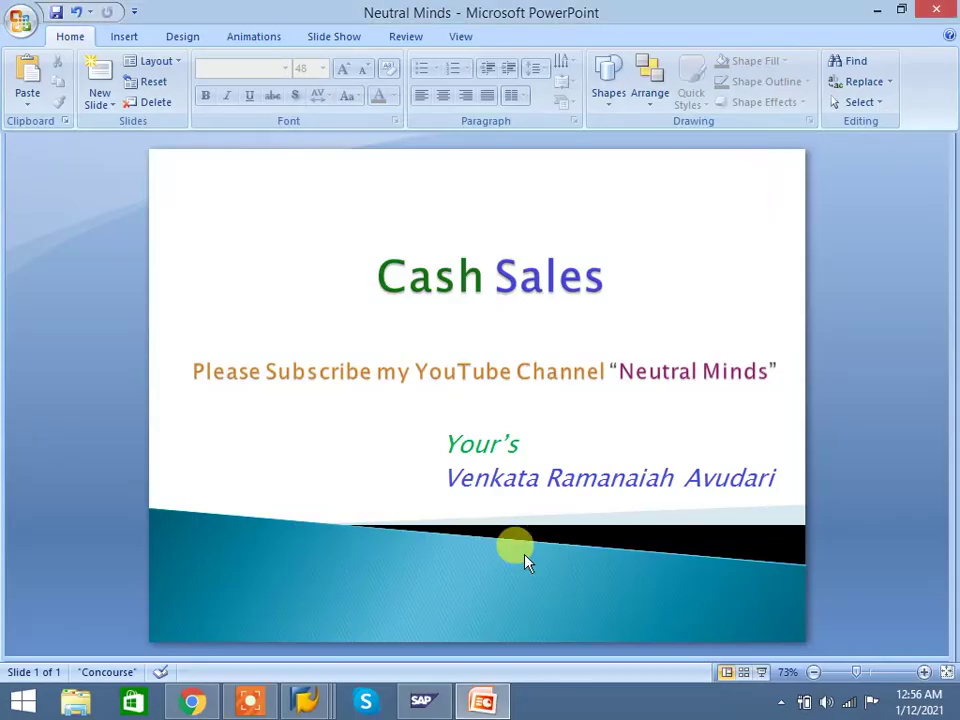
{"action": "mouse_move", "coordinate": [306, 700]}
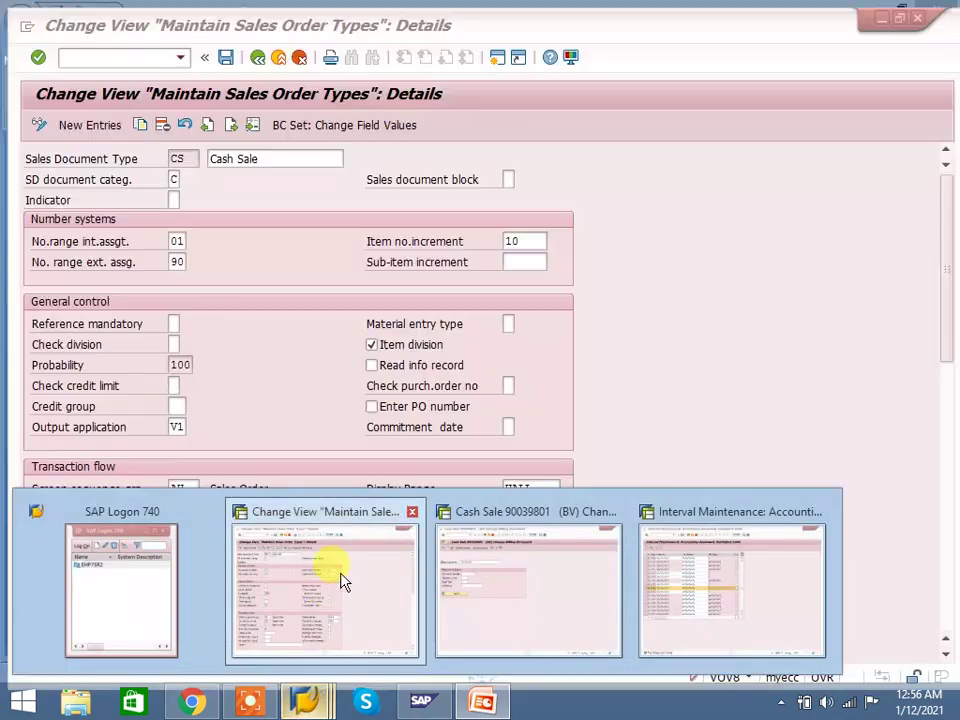
{"action": "left_click", "coordinate": [339, 578]}
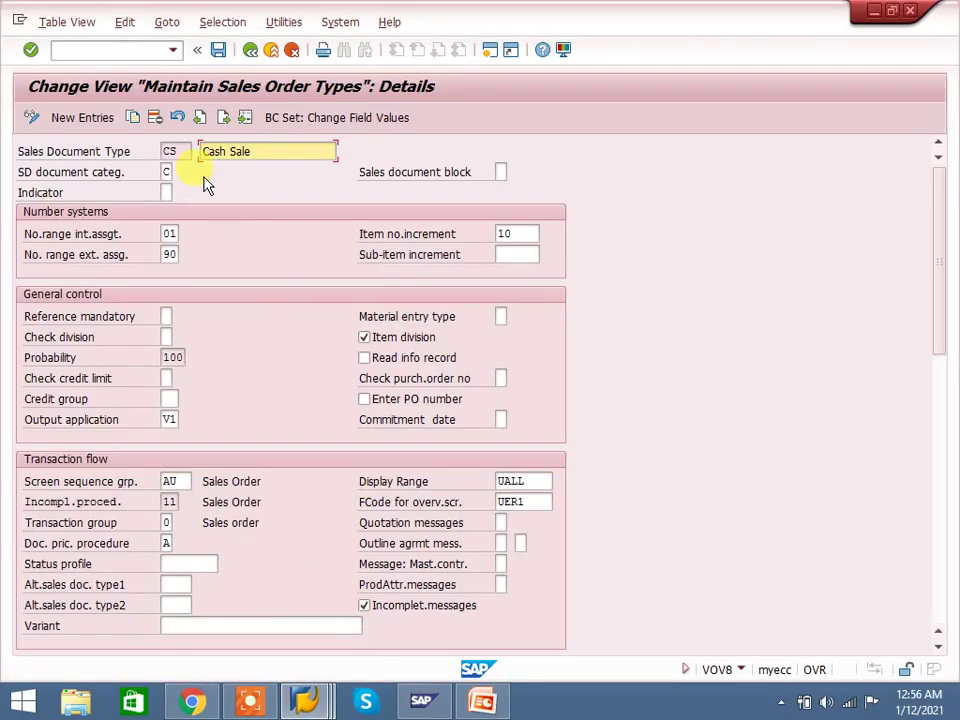
{"action": "left_click", "coordinate": [178, 151]}
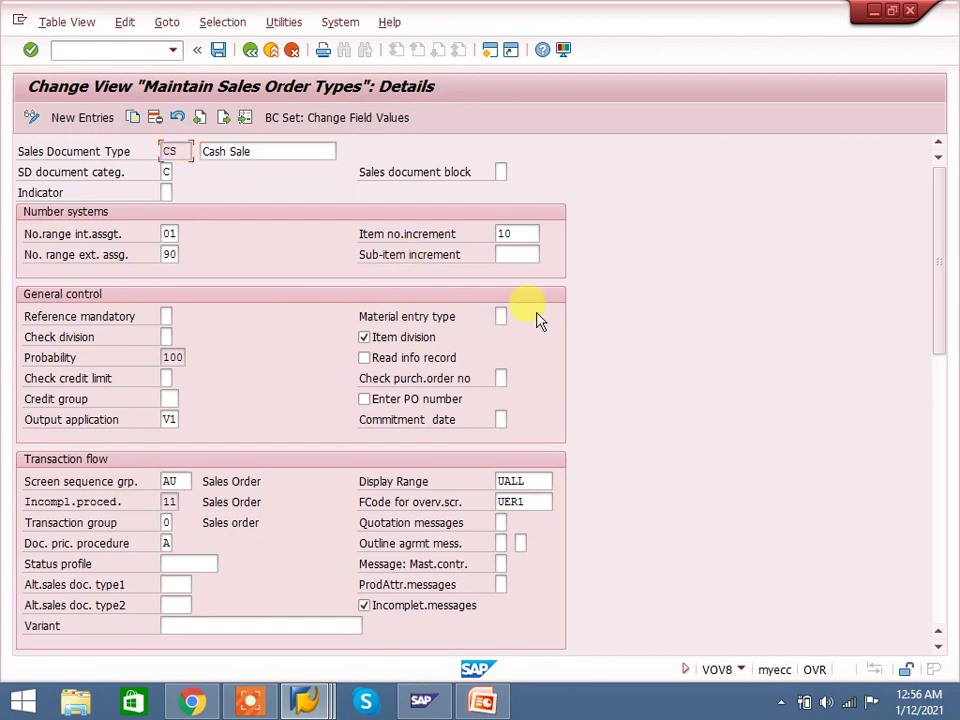
{"action": "left_click", "coordinate": [940, 493]}
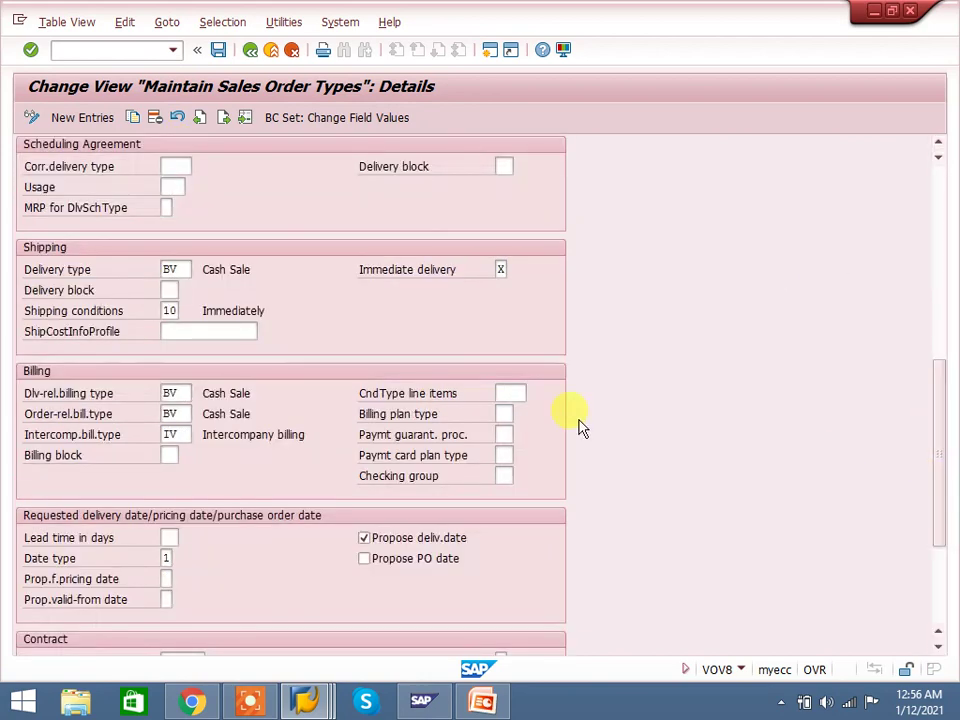
{"action": "left_click", "coordinate": [177, 392]}
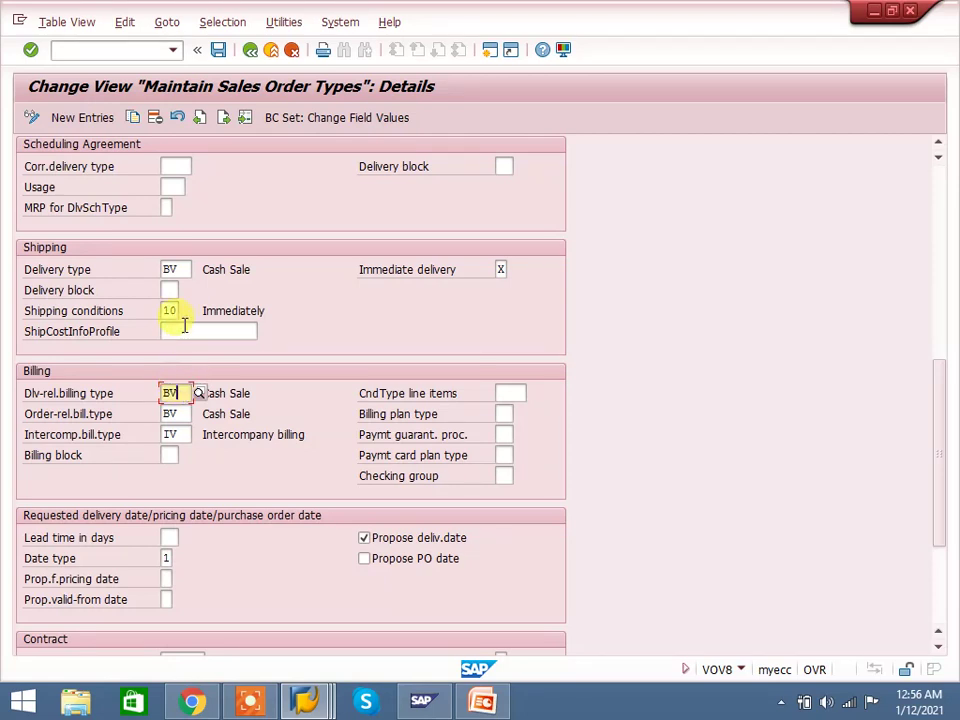
{"action": "left_click", "coordinate": [168, 269]}
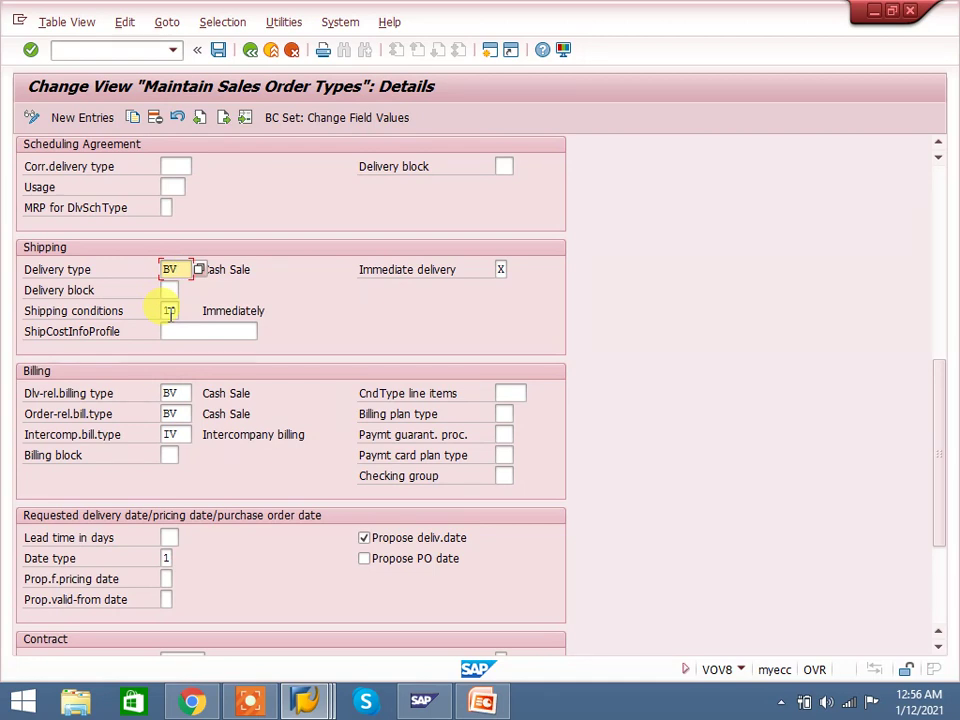
{"action": "left_click", "coordinate": [170, 311]}
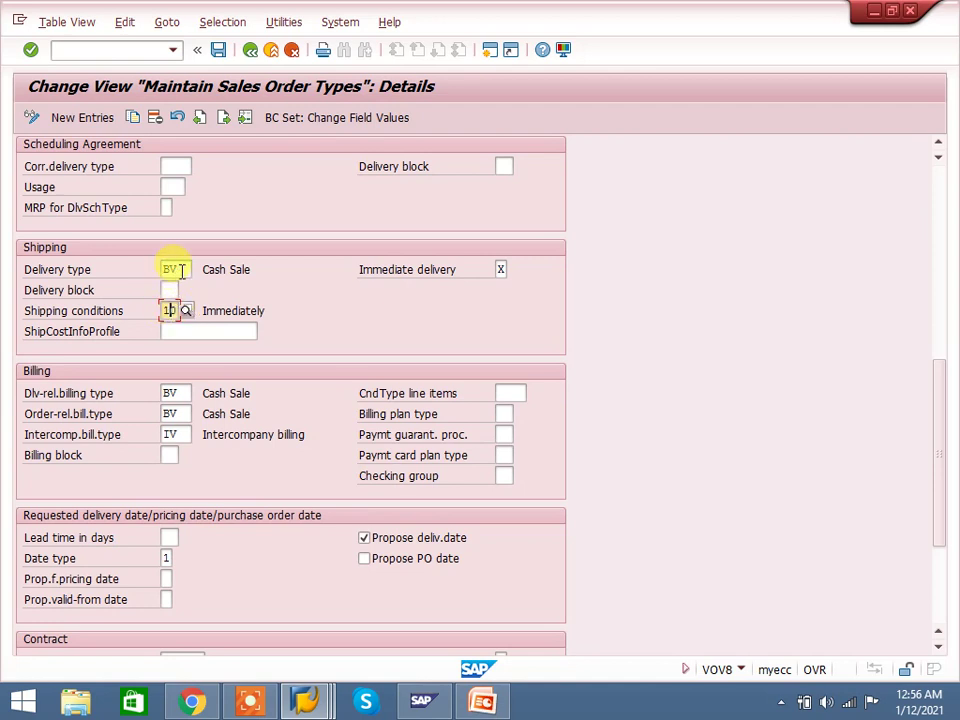
{"action": "left_click", "coordinate": [186, 270]}
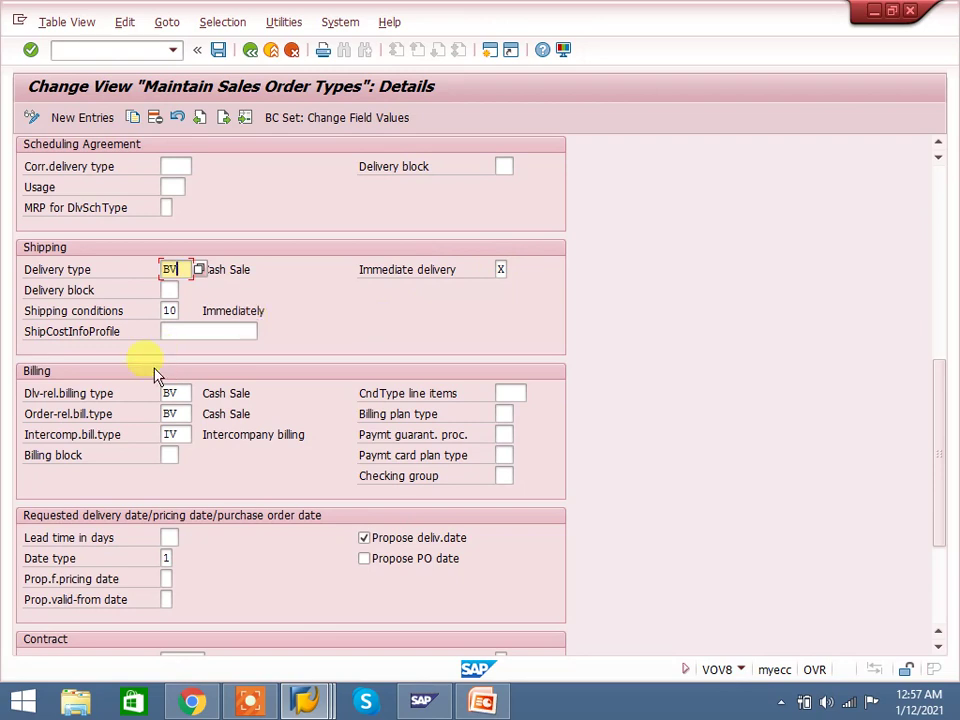
{"action": "left_click", "coordinate": [178, 413]}
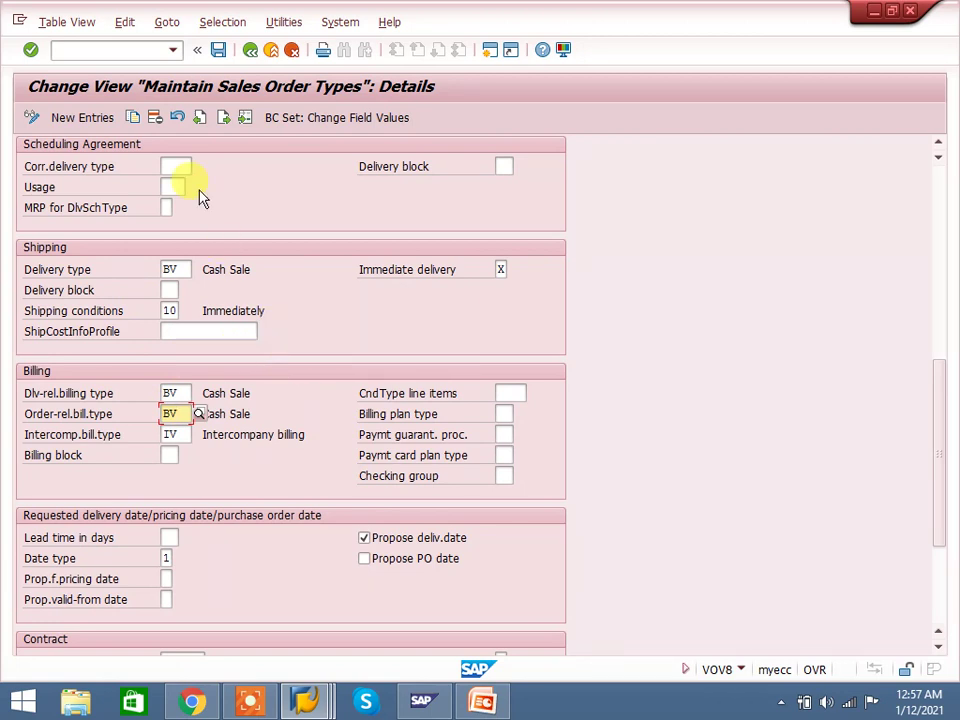
Step: Start transaction VOV7, position the list on item category BVN and open its details
{"action": "left_click", "coordinate": [129, 49]}
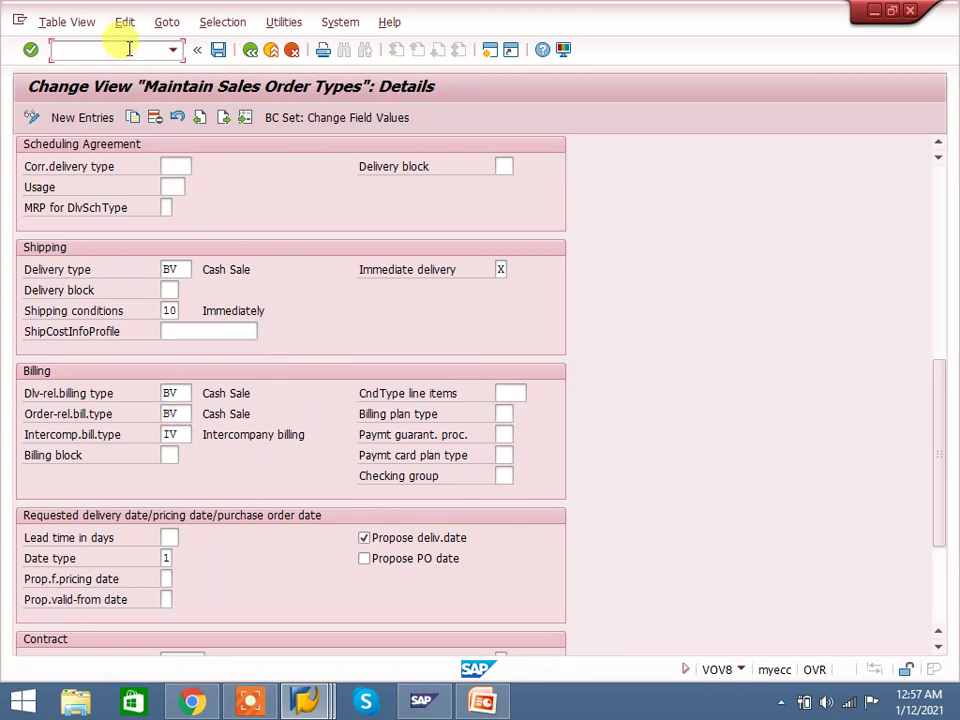
{"action": "type", "text": "/nv"}
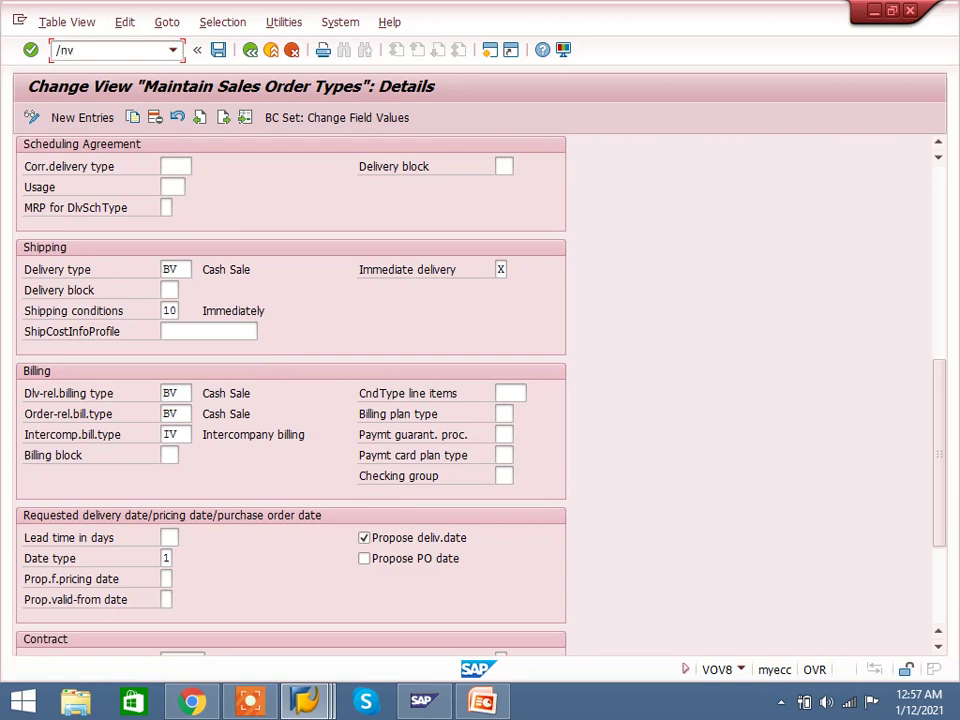
{"action": "type", "text": "ov7"}
{"action": "key", "text": "Return"}
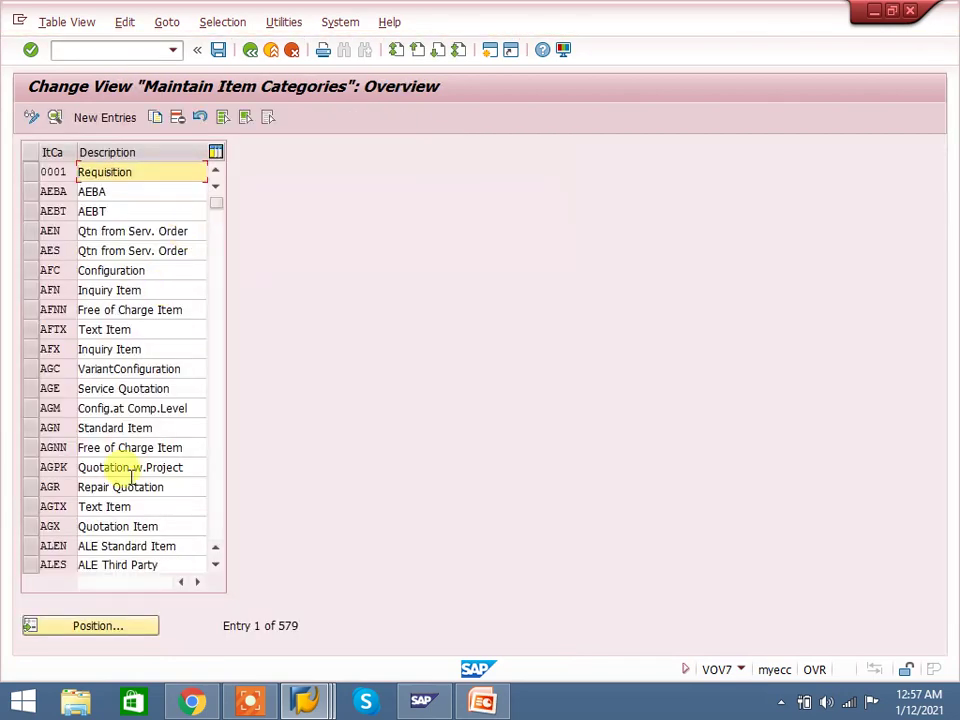
{"action": "left_click", "coordinate": [116, 628]}
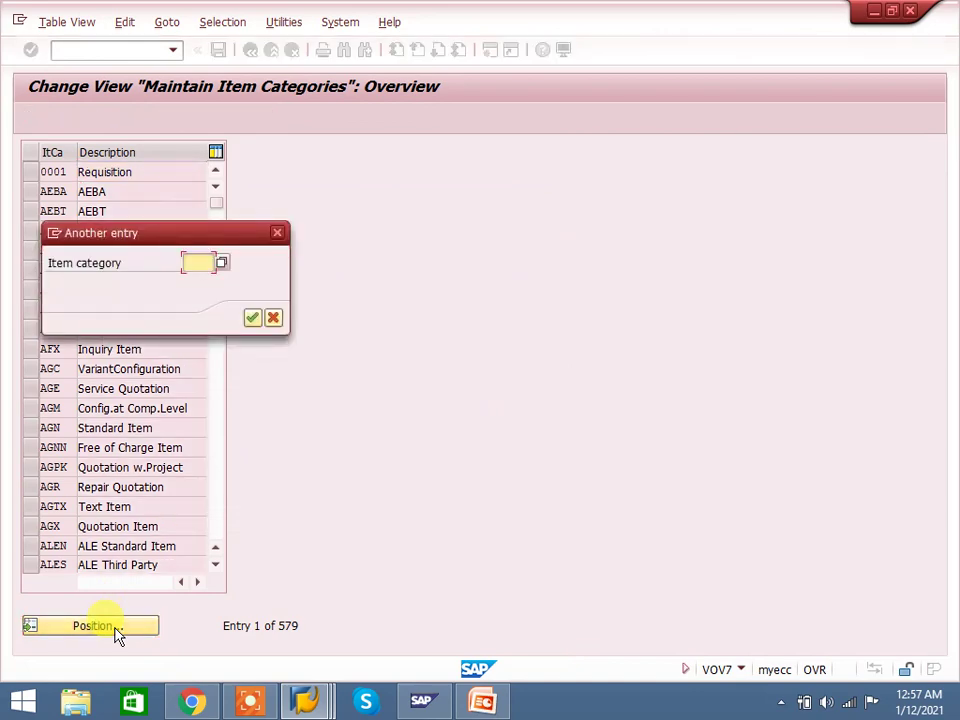
{"action": "type", "text": "bvn"}
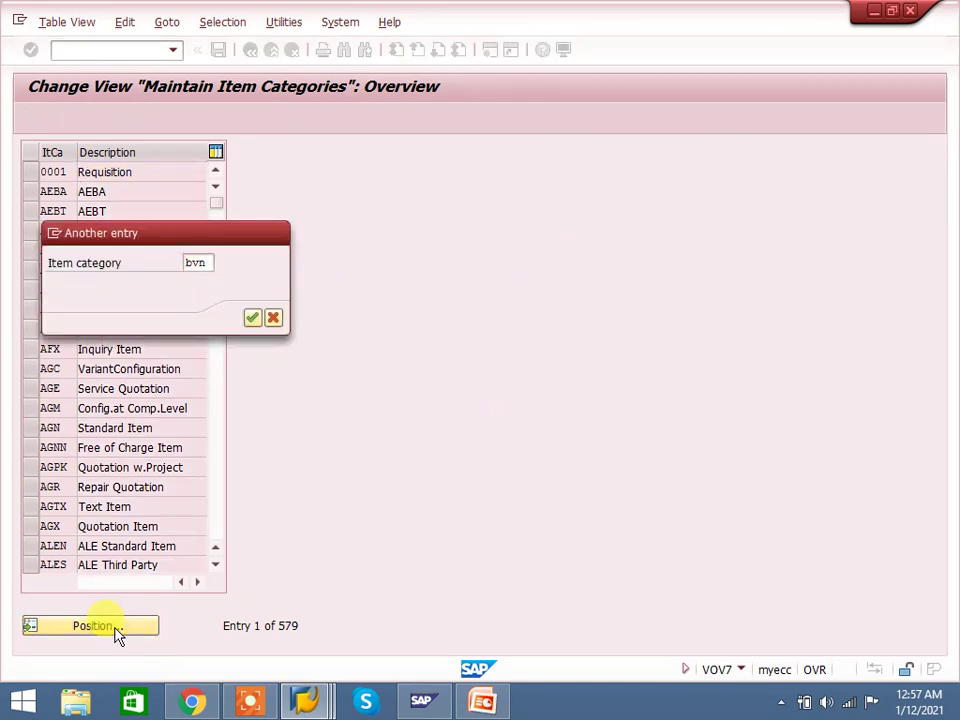
{"action": "key", "text": "Return"}
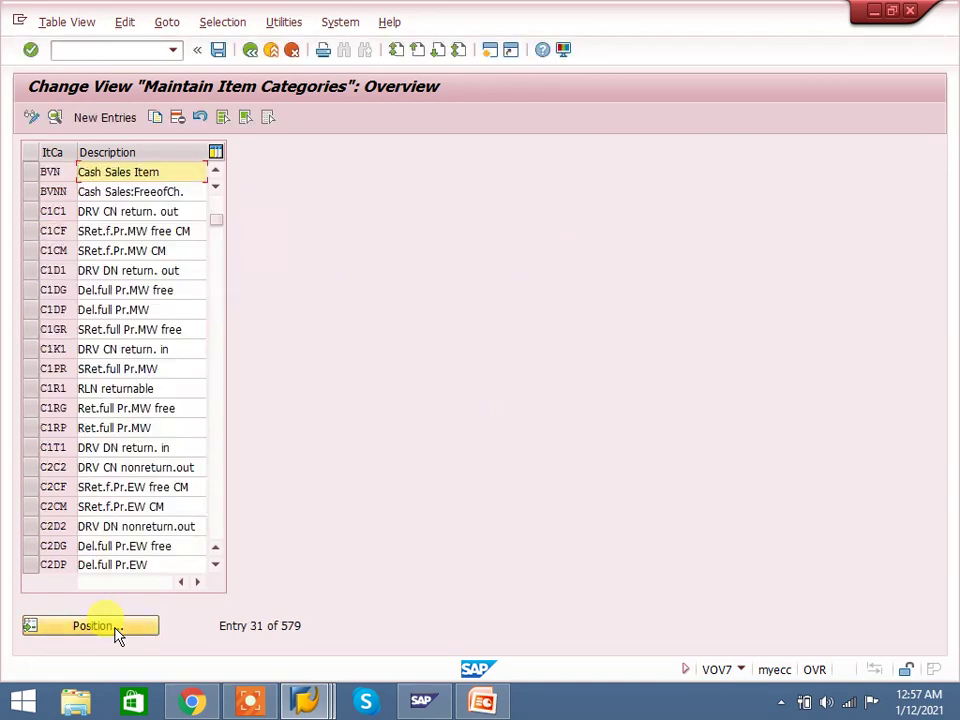
{"action": "double_click", "coordinate": [166, 172]}
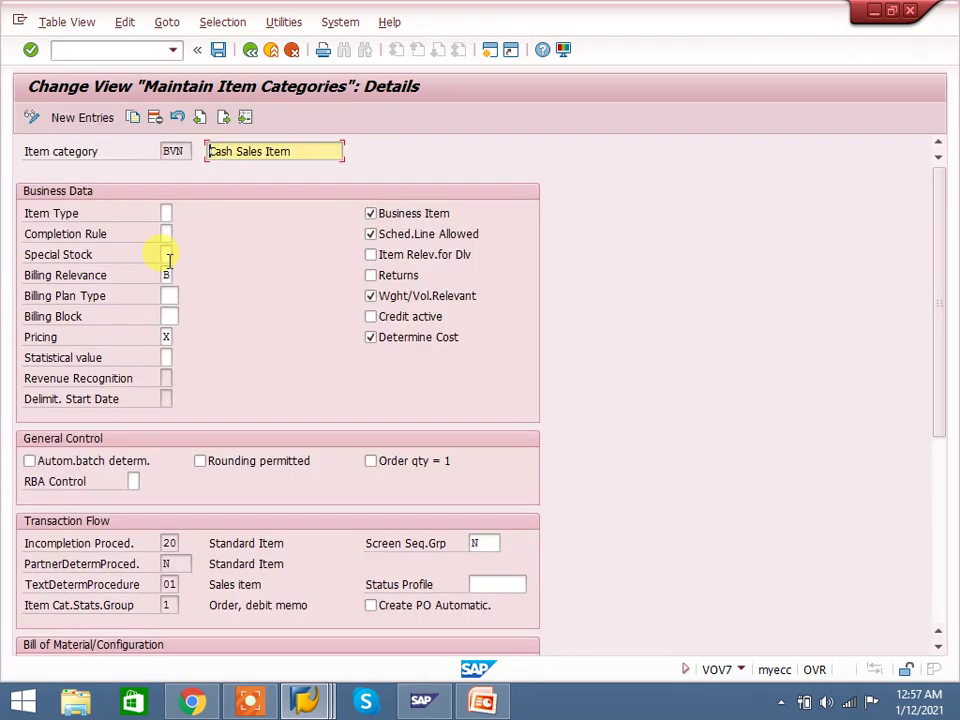
Step: Examine the possible billing relevance values for item category BVN, focusing on option B, and close the list
{"action": "left_click", "coordinate": [170, 276]}
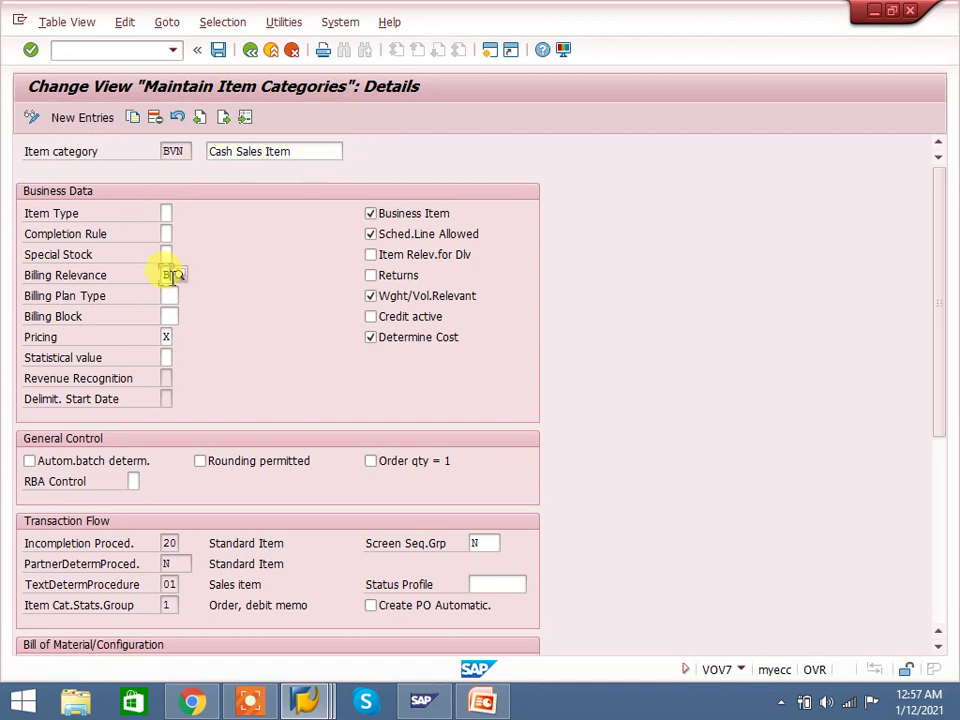
{"action": "left_click", "coordinate": [181, 276]}
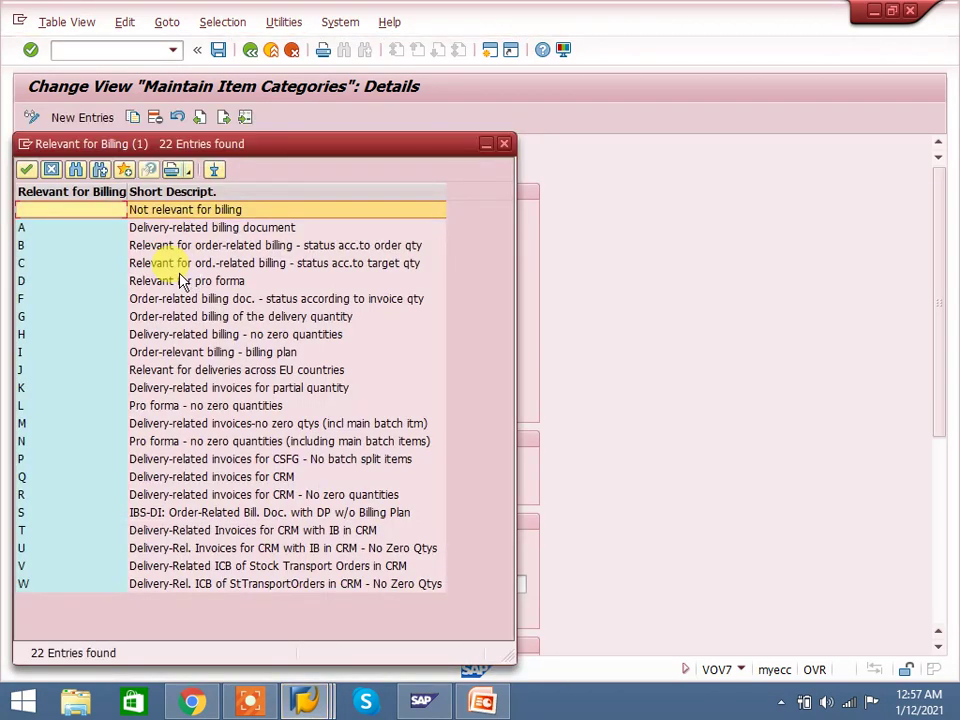
{"action": "left_click", "coordinate": [205, 249]}
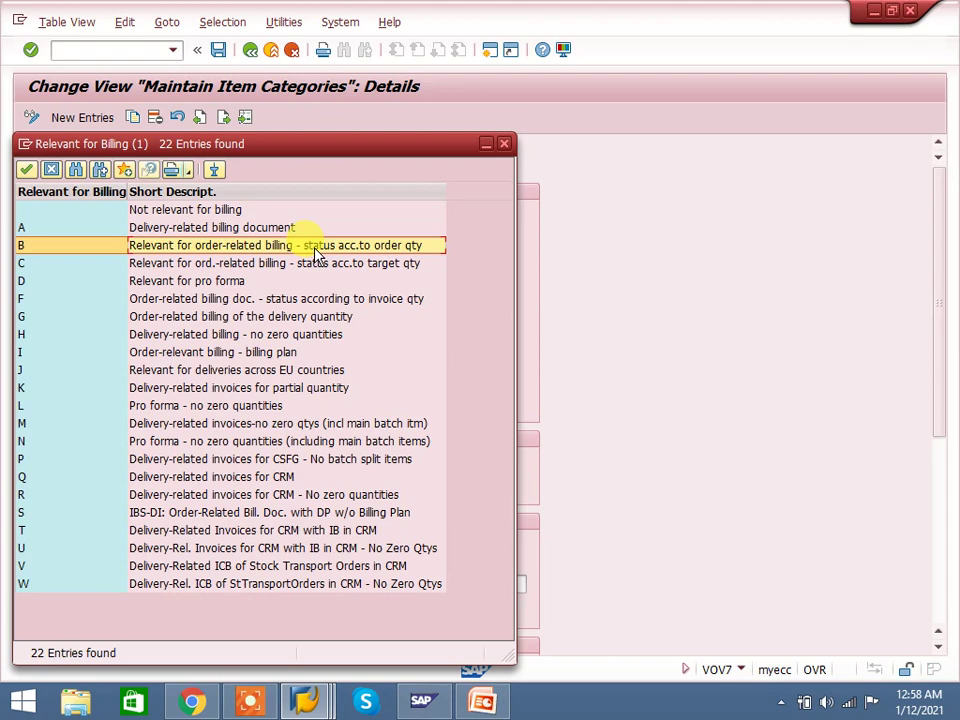
{"action": "left_click", "coordinate": [507, 148]}
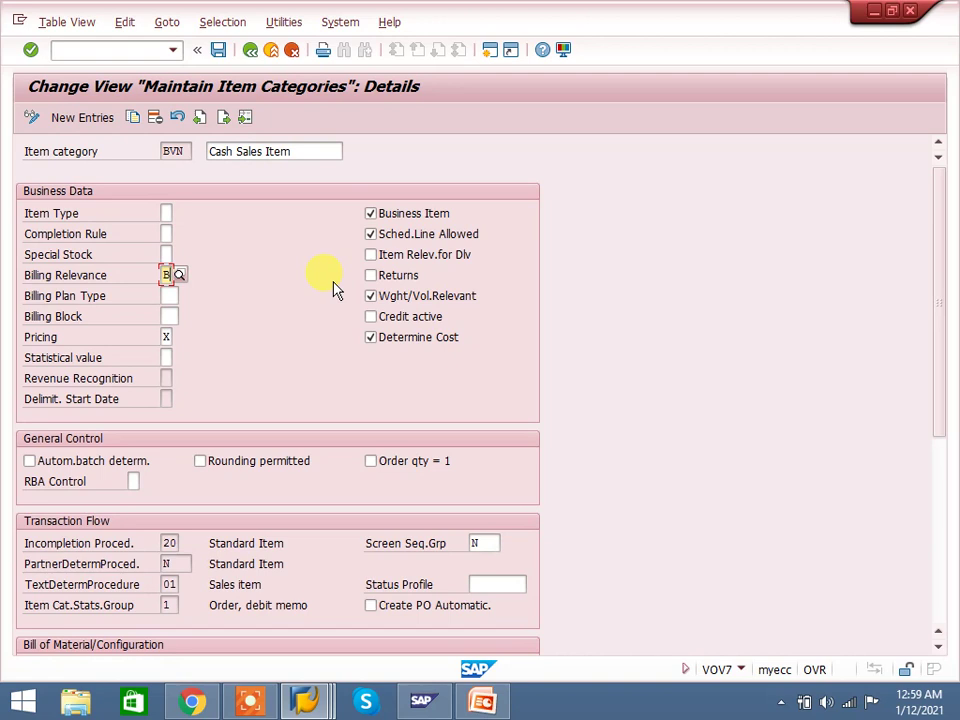
Step: Start transaction VTLA and position the header list on delivery type BV with sales document type CS
{"action": "left_click", "coordinate": [128, 54]}
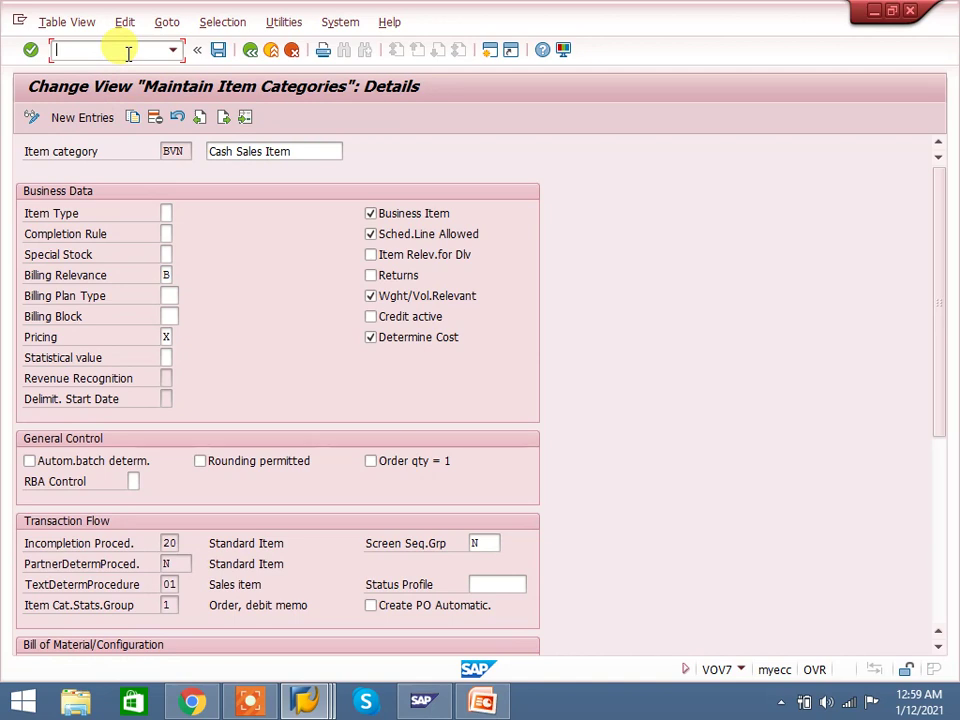
{"action": "type", "text": "/n"}
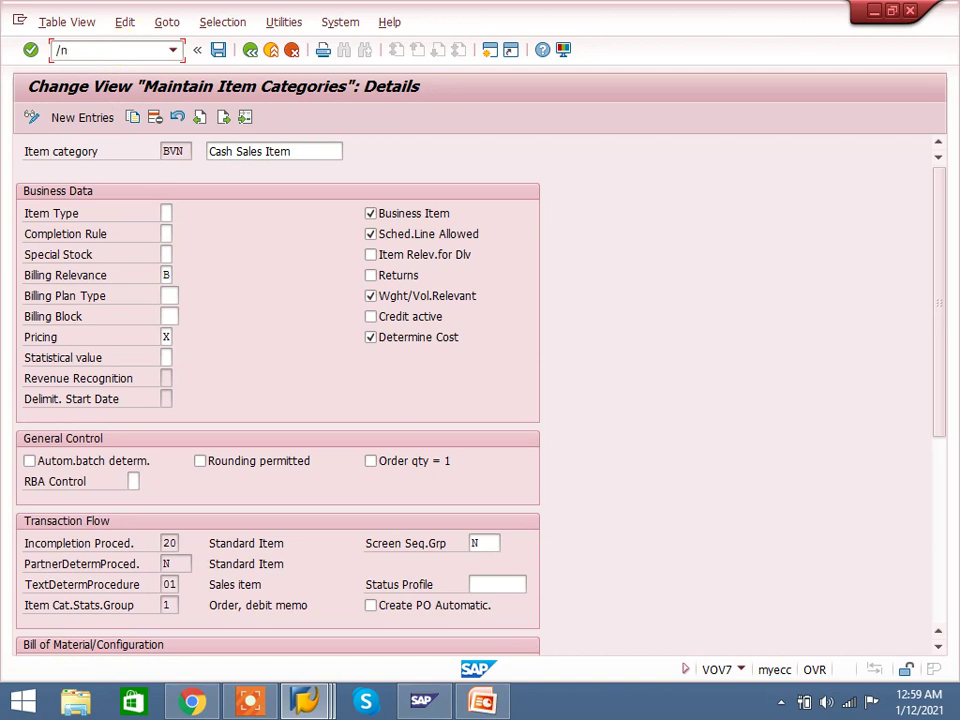
{"action": "type", "text": "vtla"}
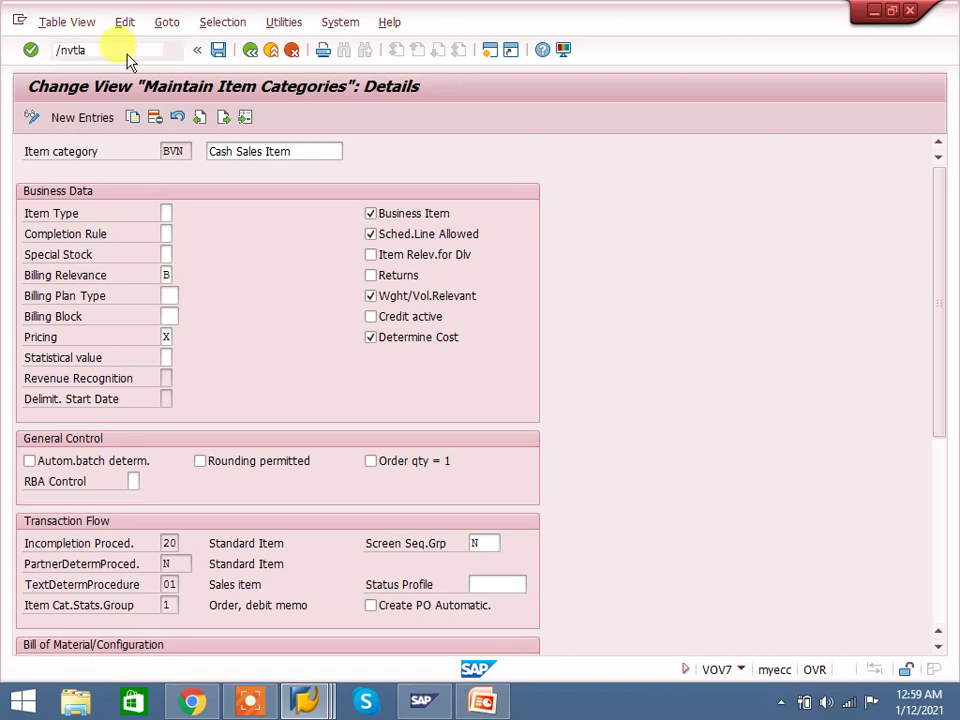
{"action": "key", "text": "Return"}
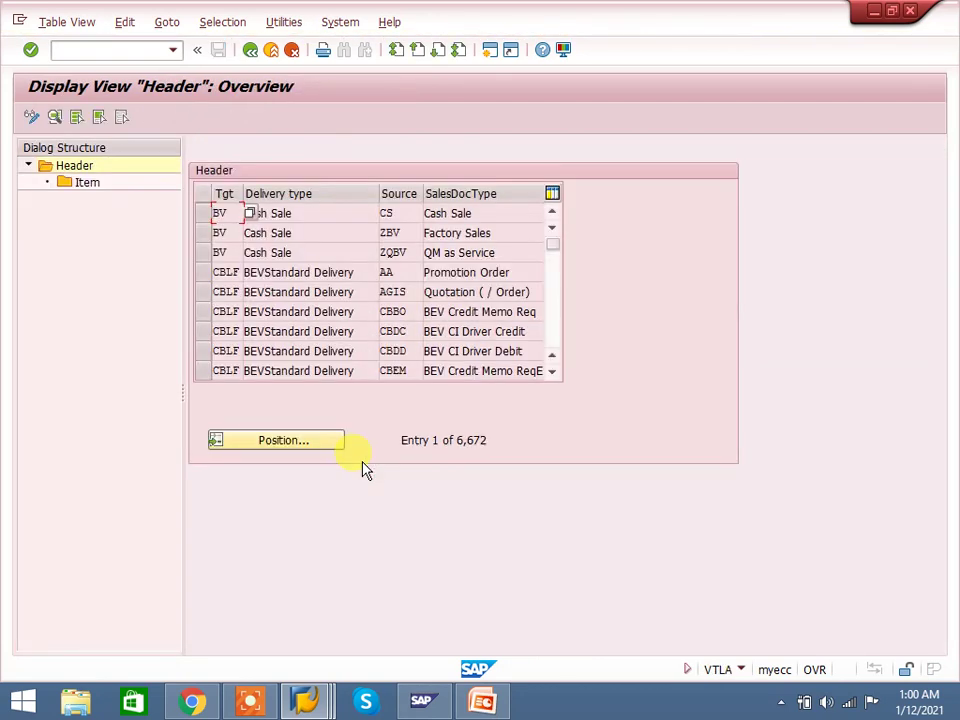
{"action": "left_click", "coordinate": [324, 446]}
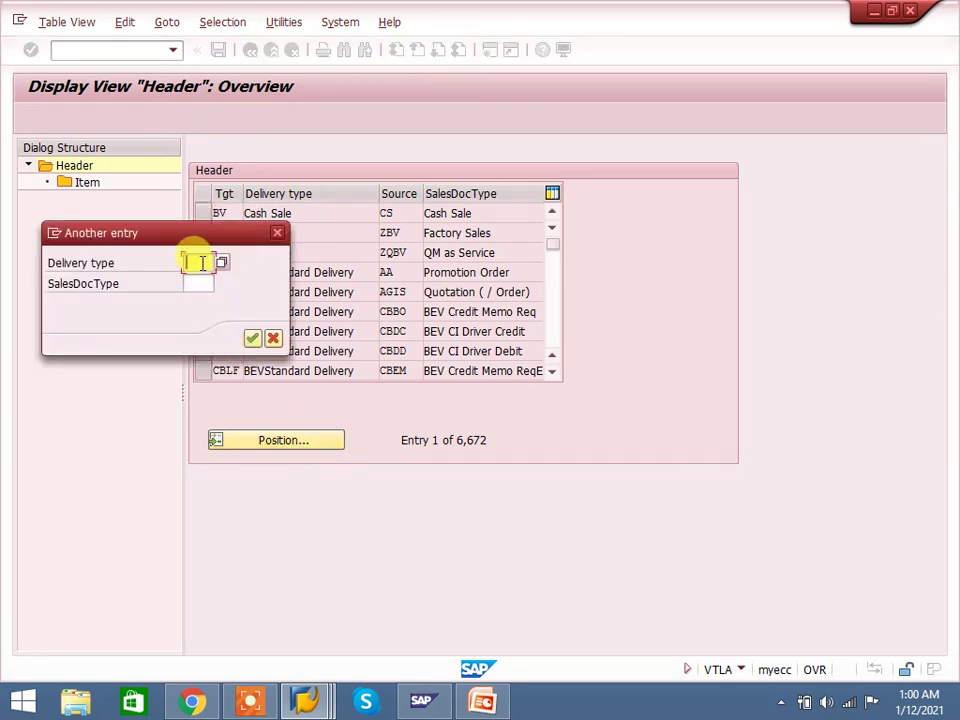
{"action": "type", "text": "bv"}
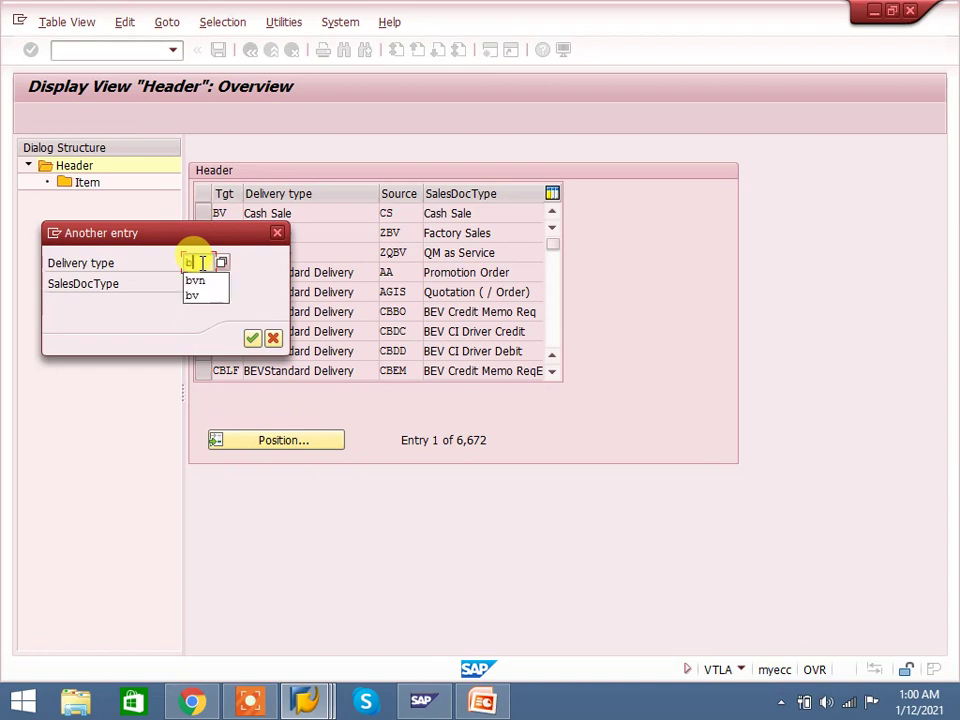
{"action": "key", "text": "Escape"}
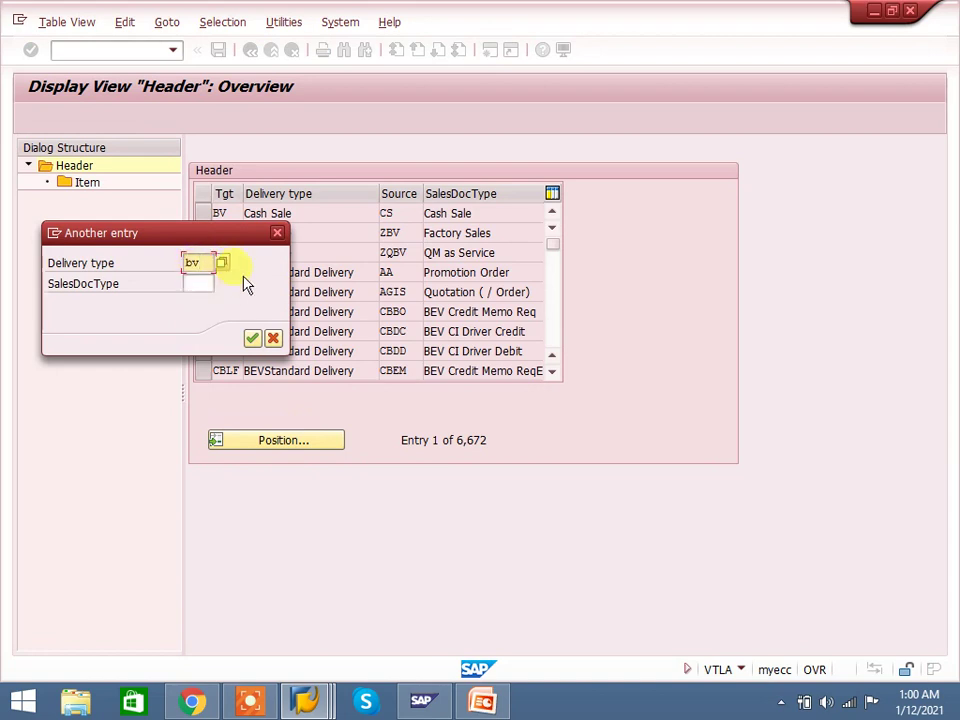
{"action": "left_click", "coordinate": [188, 282]}
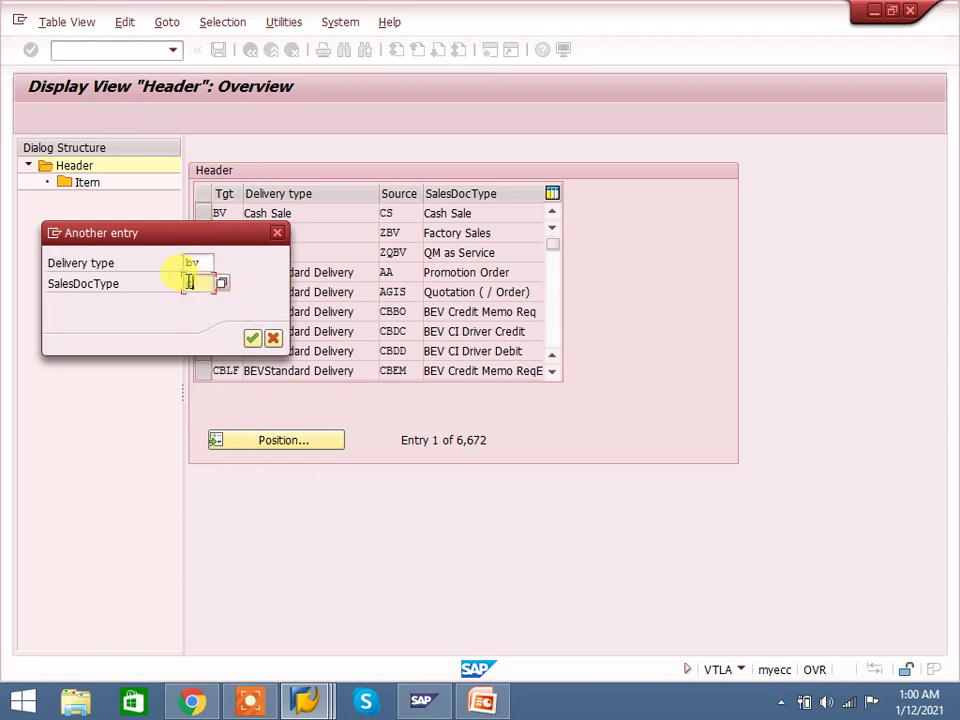
{"action": "type", "text": "cs"}
{"action": "key", "text": "Return"}
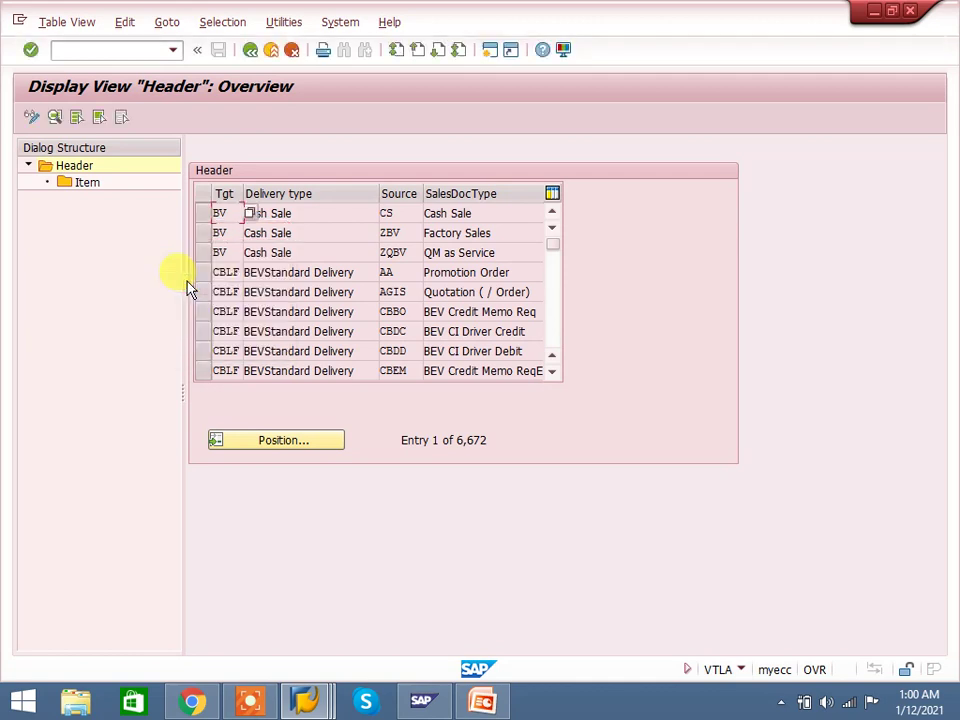
Step: Open the header copy control details from sales document type CS to delivery type BV and review the order and combination requirements
{"action": "left_click", "coordinate": [203, 215]}
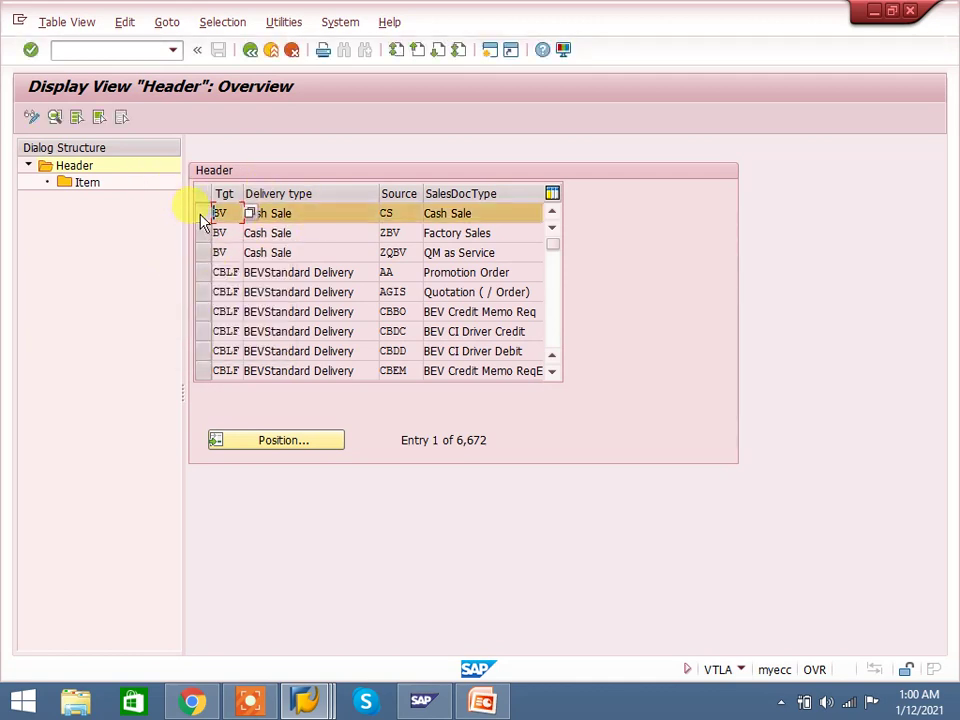
{"action": "left_click", "coordinate": [84, 168]}
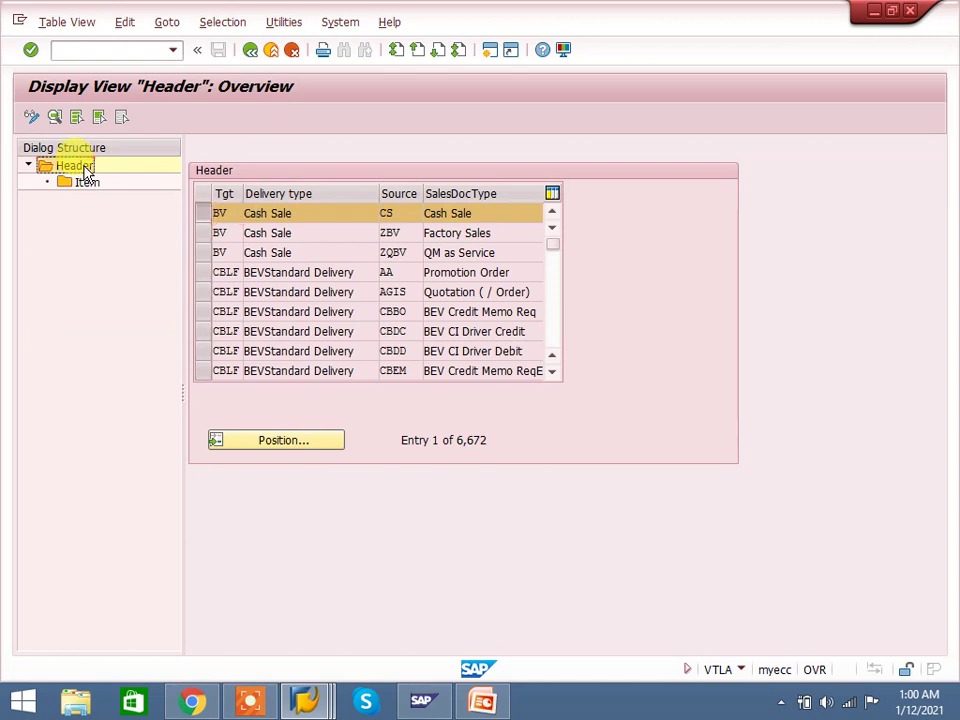
{"action": "double_click", "coordinate": [311, 220]}
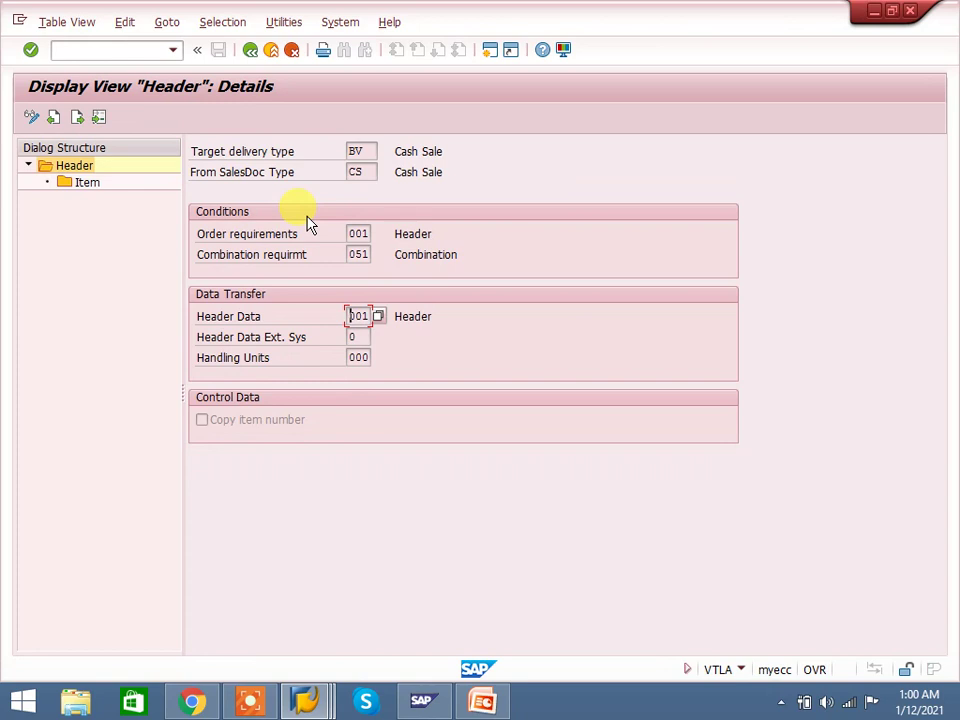
{"action": "left_click", "coordinate": [358, 255]}
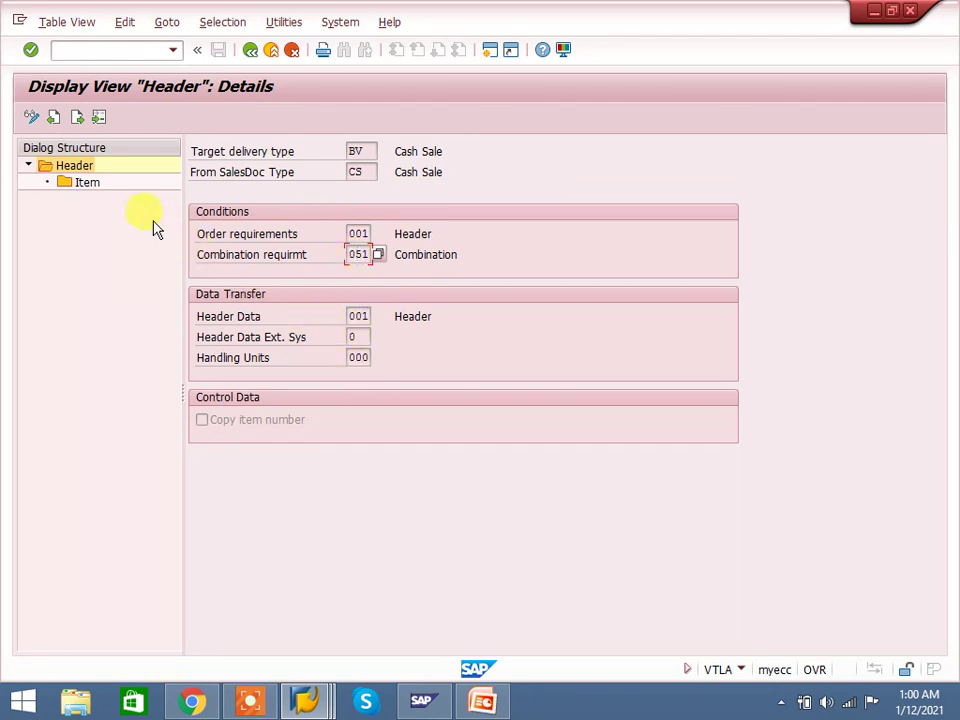
Step: Review the item-level copy control details for item category BVN under delivery type BV and return to the item overview
{"action": "left_click", "coordinate": [86, 184]}
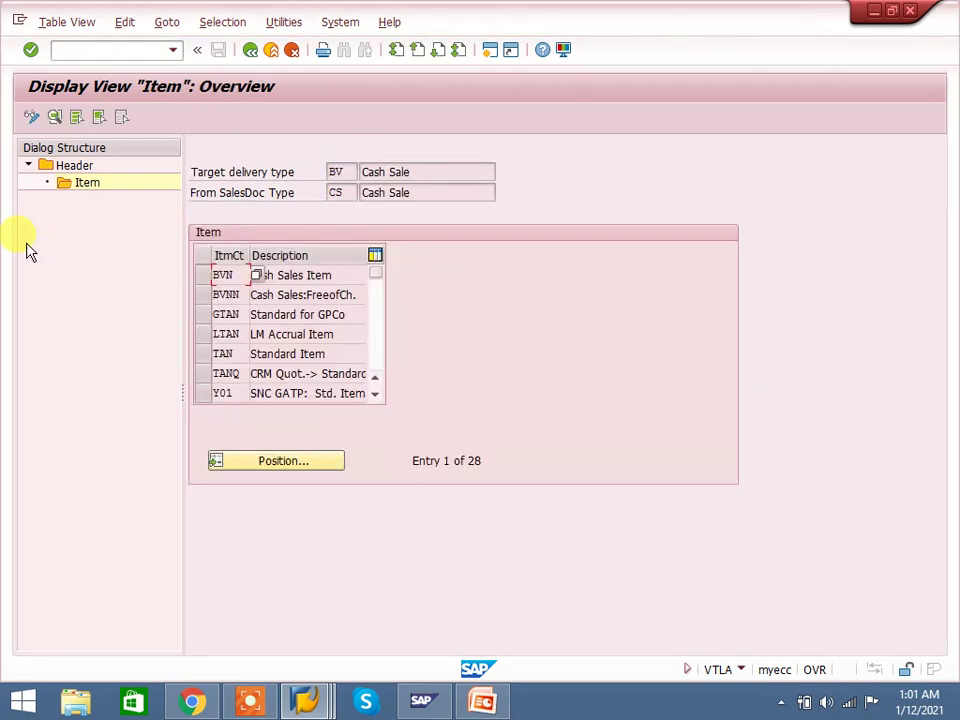
{"action": "double_click", "coordinate": [288, 273]}
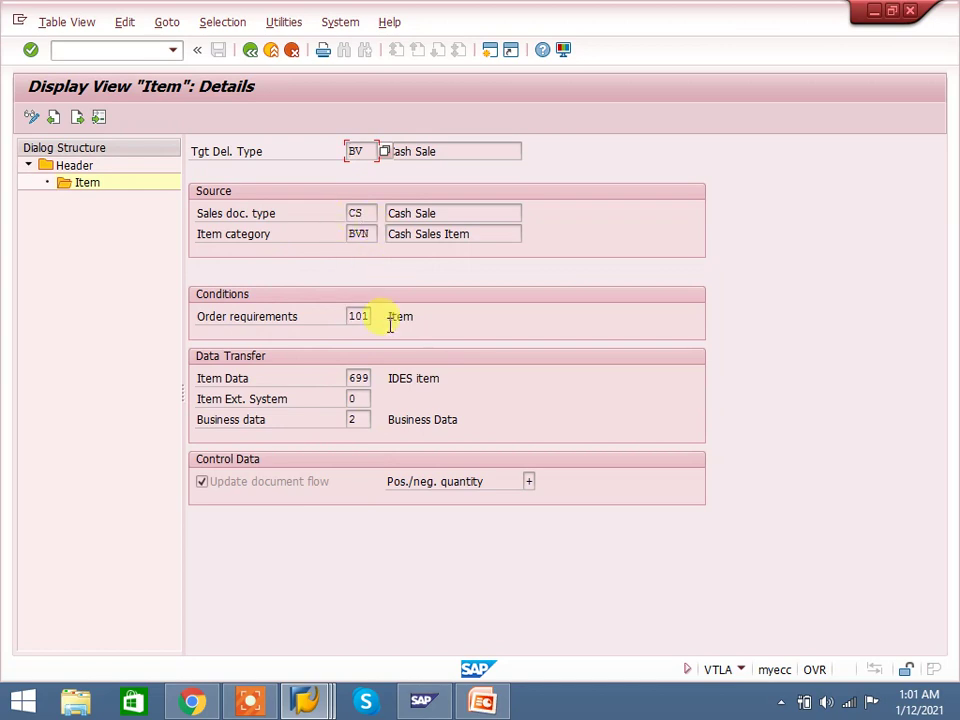
{"action": "left_click", "coordinate": [250, 50]}
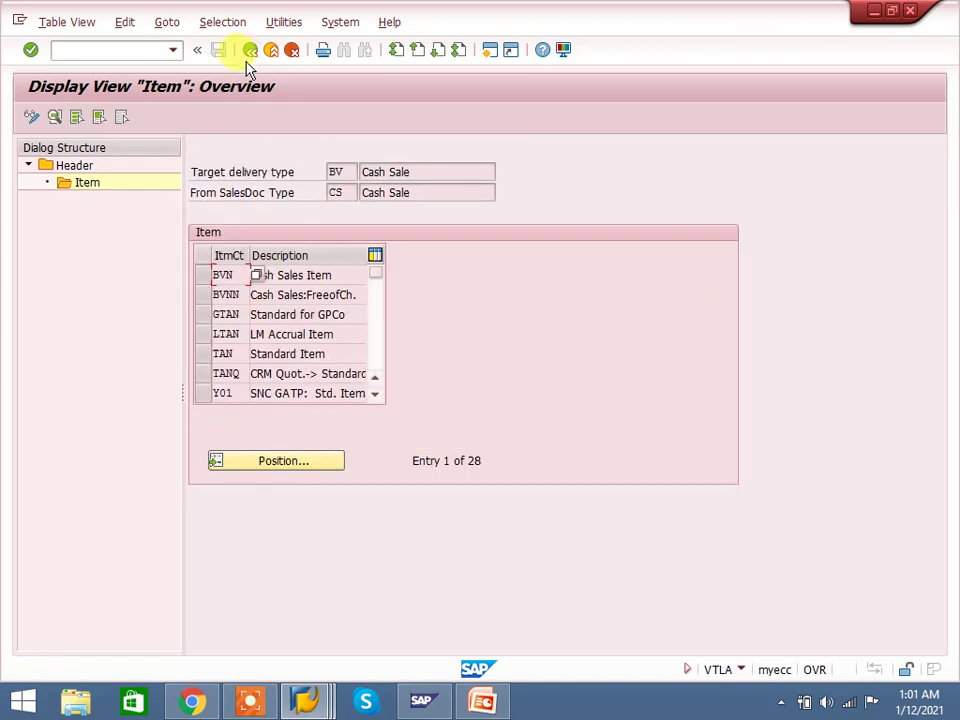
Step: Start transaction VTFA and position the header list on billing type BV with sales document type CS
{"action": "left_click", "coordinate": [150, 48]}
{"action": "type", "text": "/n"}
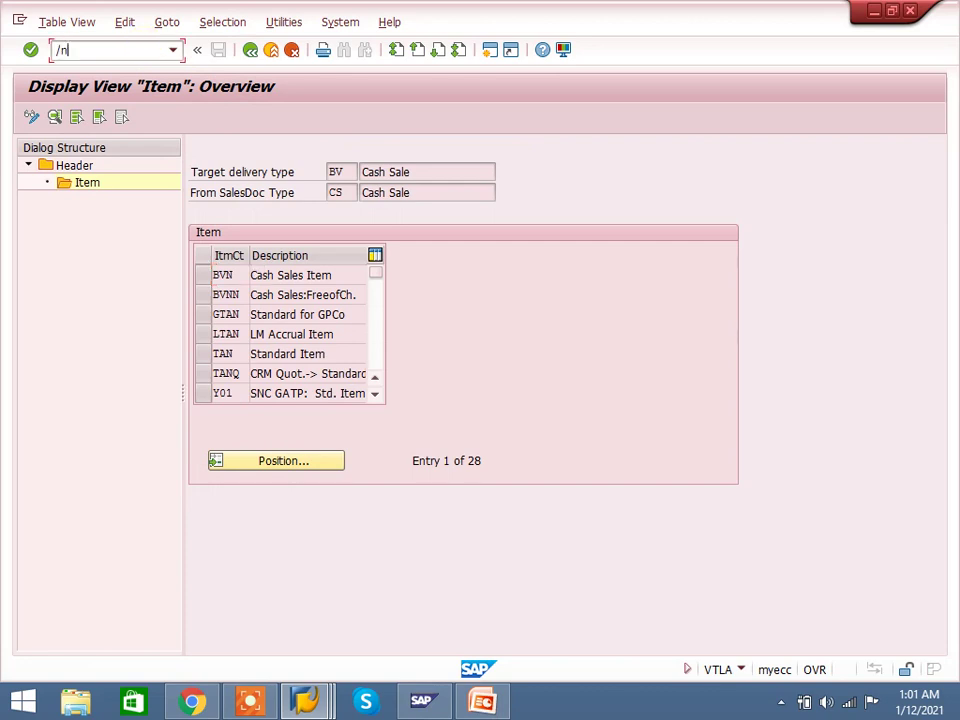
{"action": "type", "text": "vtfa"}
{"action": "key", "text": "Return"}
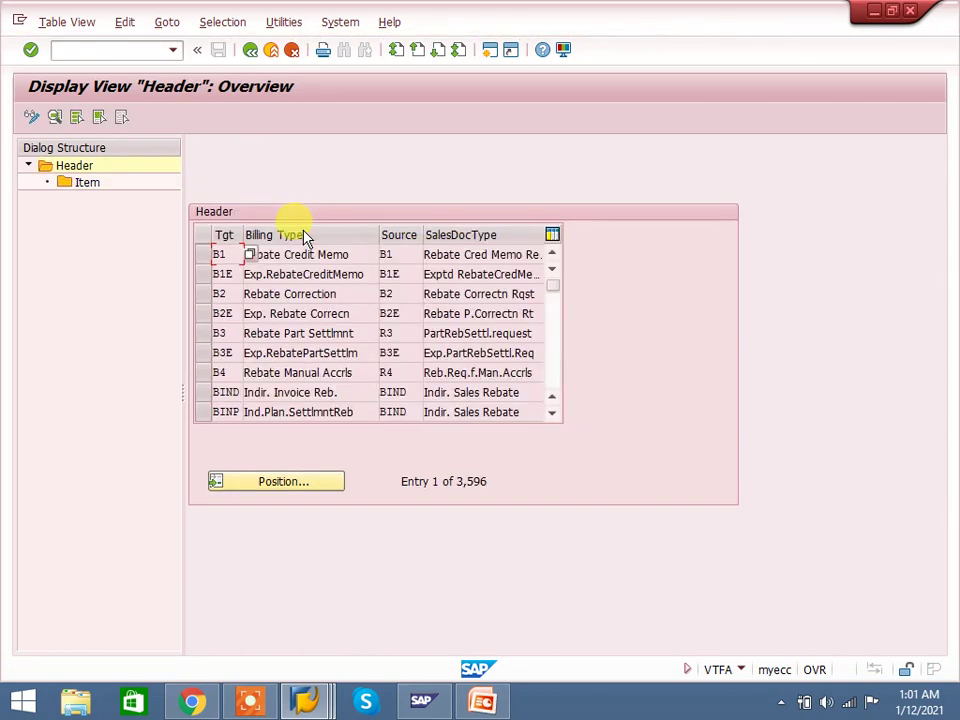
{"action": "left_click", "coordinate": [280, 480]}
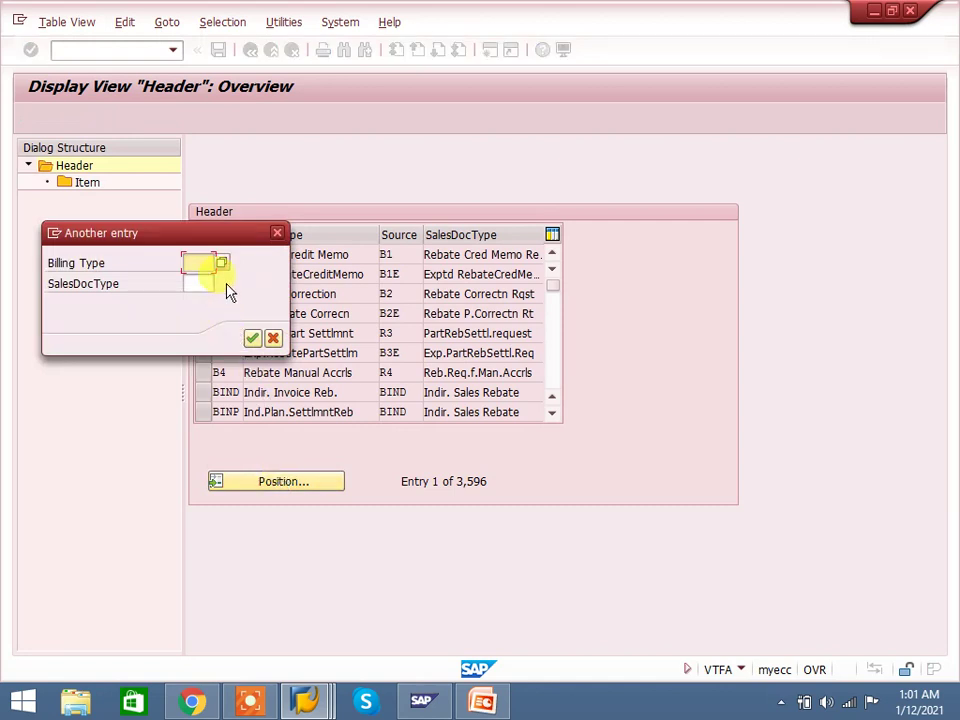
{"action": "type", "text": "bv"}
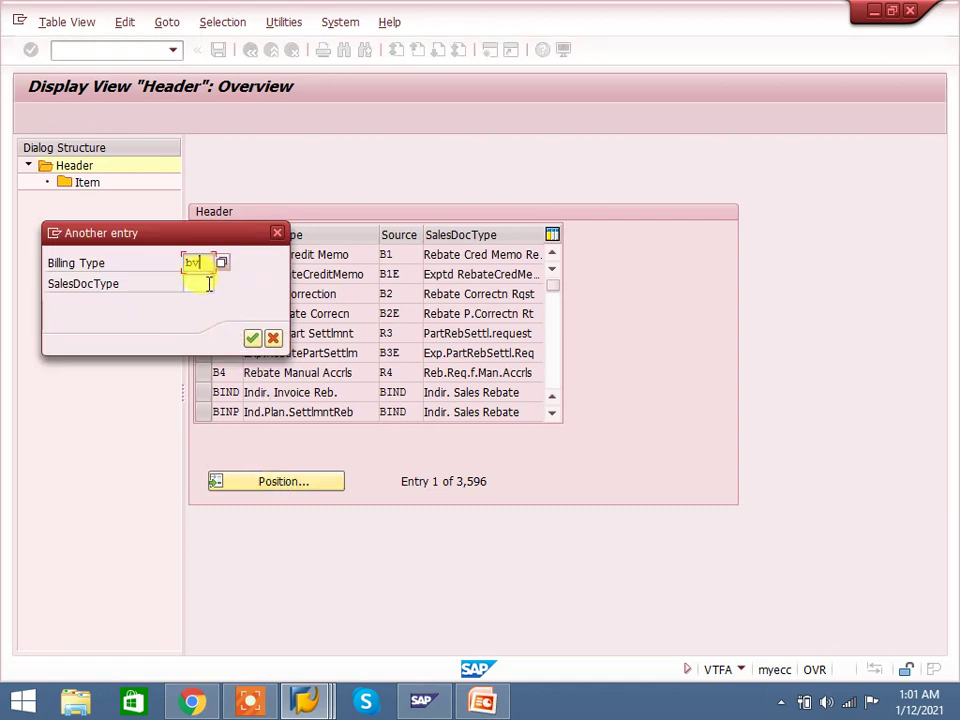
{"action": "left_click", "coordinate": [197, 283]}
{"action": "type", "text": "ca"}
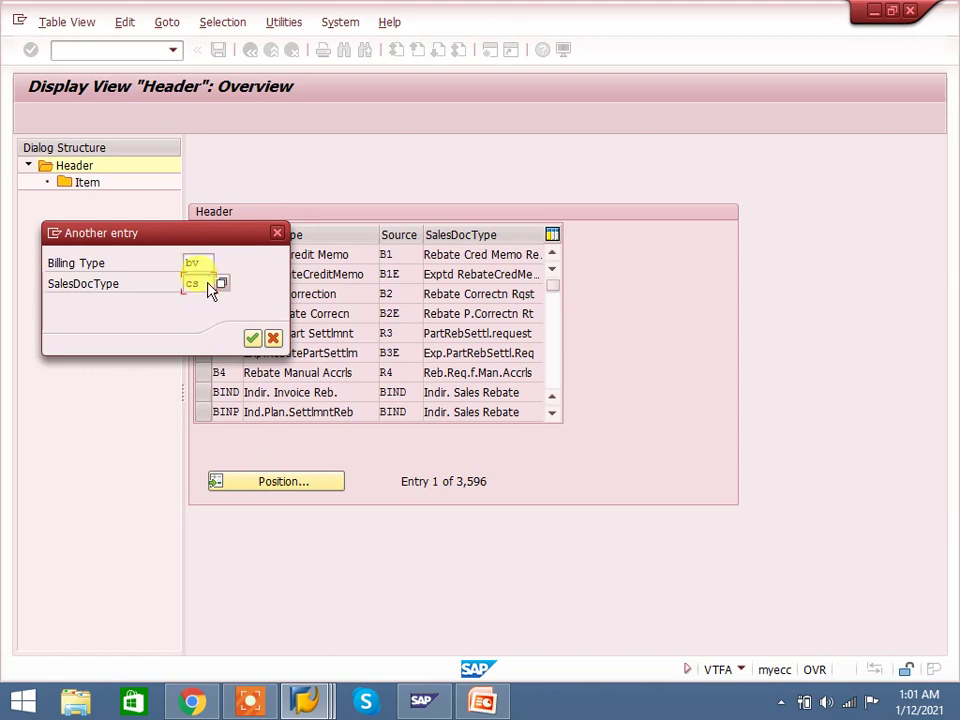
{"action": "key", "text": "Return"}
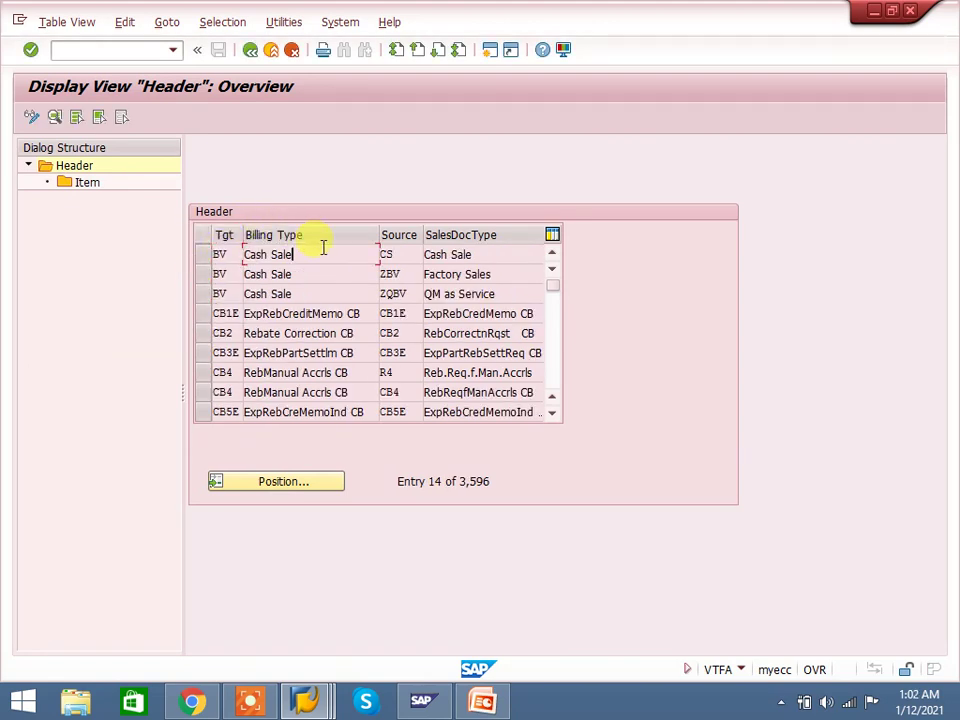
Step: Review the header copy control details from CS to billing type BV and open the item details for category BVN
{"action": "double_click", "coordinate": [321, 250]}
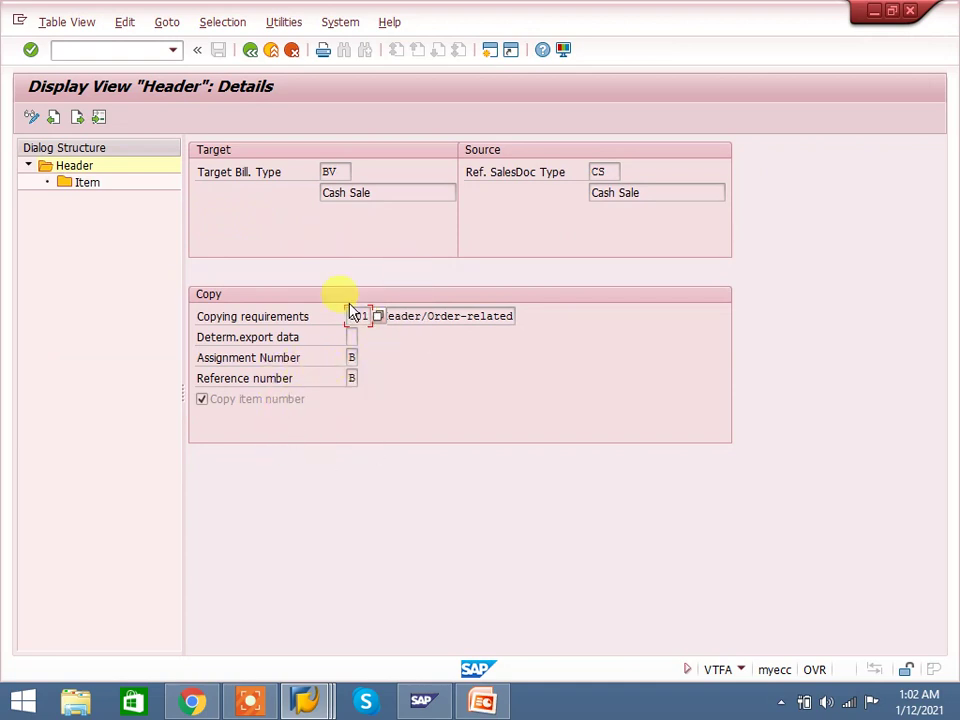
{"action": "left_click", "coordinate": [88, 186]}
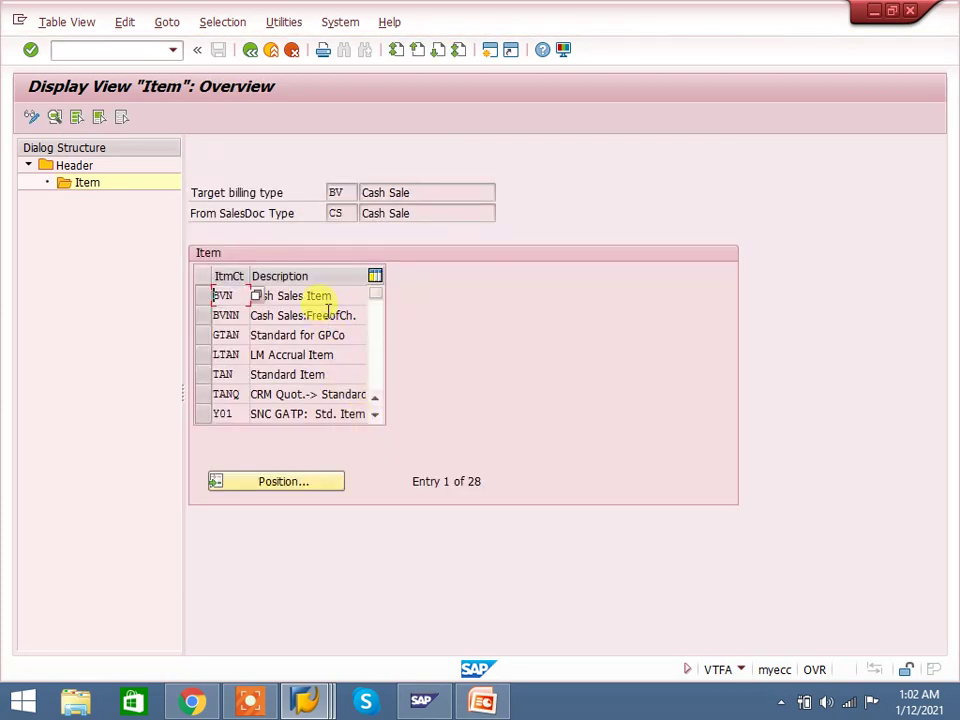
{"action": "double_click", "coordinate": [325, 296]}
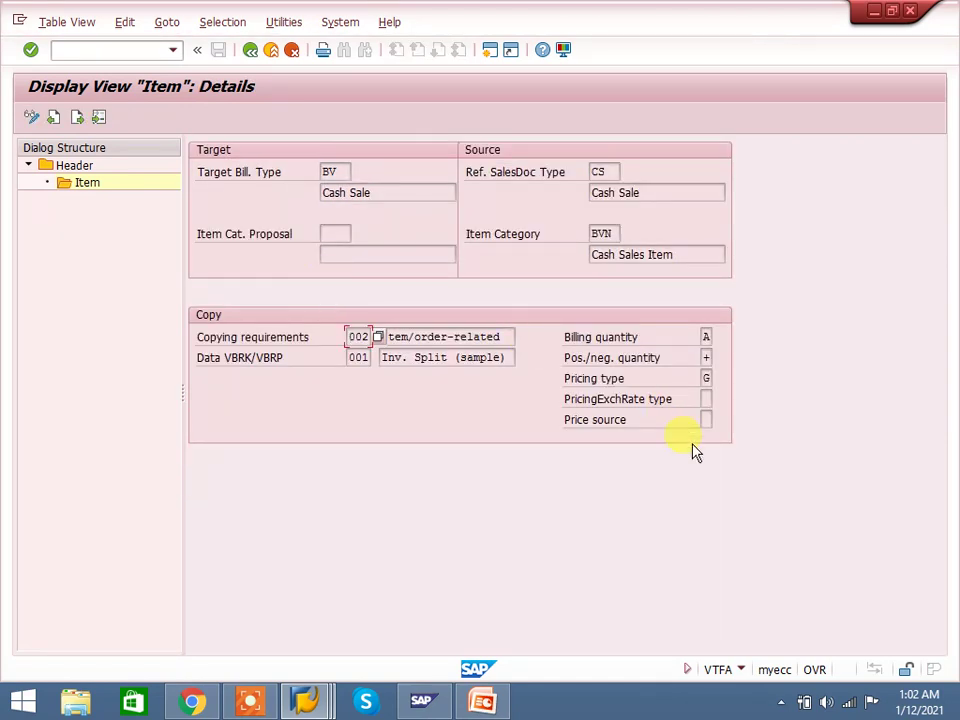
Step: Examine the possible billing quantity values for item category BVN, focusing on option A, and close the list
{"action": "left_click", "coordinate": [705, 337]}
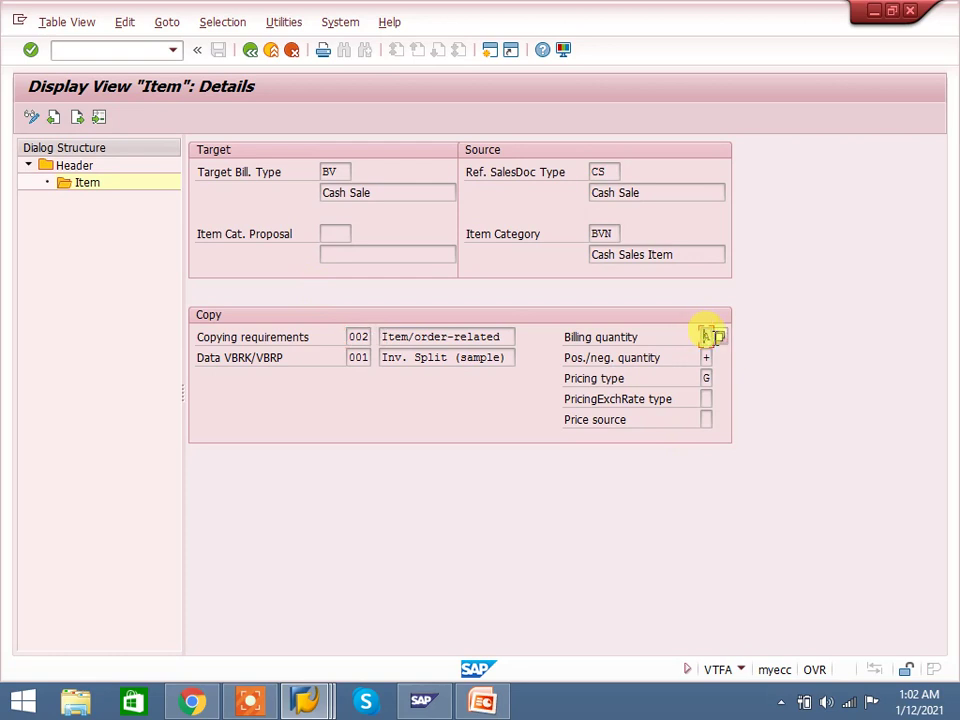
{"action": "left_click", "coordinate": [717, 338]}
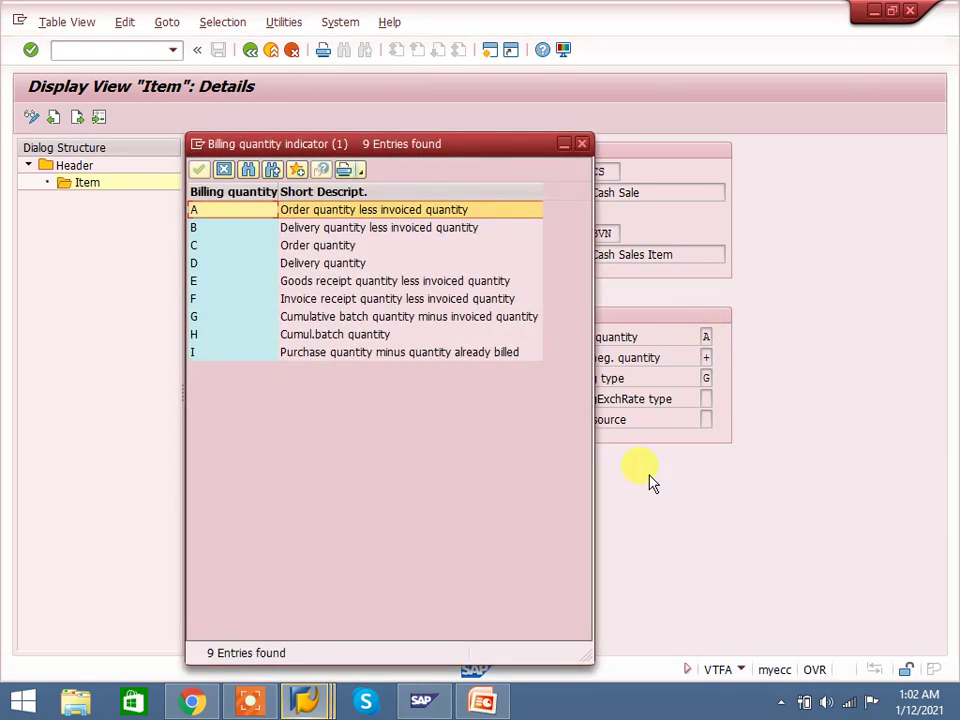
{"action": "left_click", "coordinate": [583, 150]}
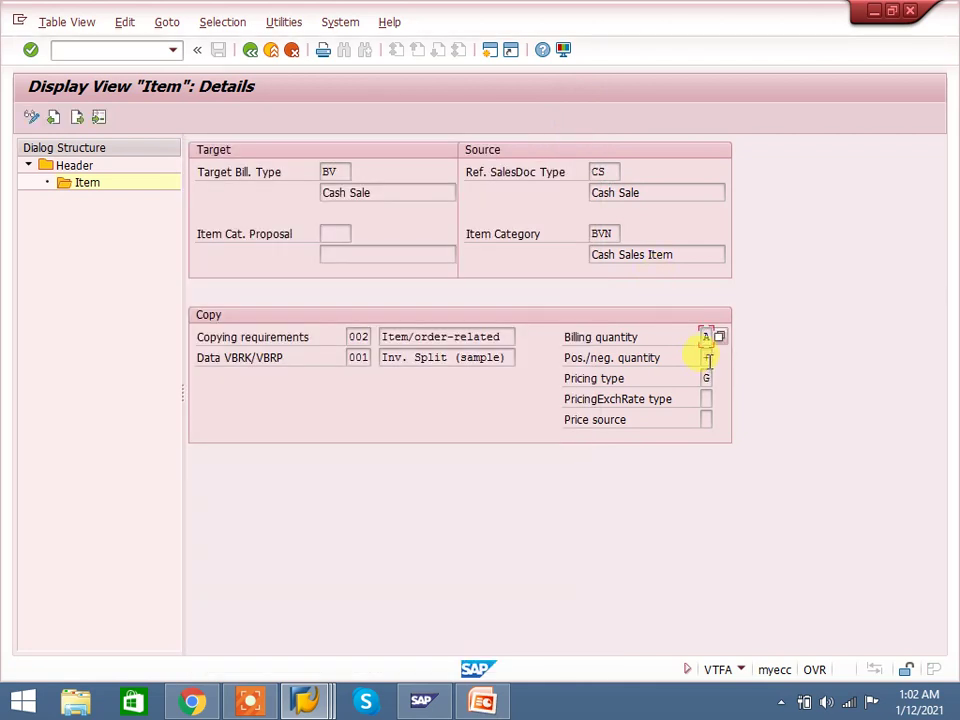
Step: Check the positive/negative quantity setting, examine the possible pricing type values, focusing on option G, and close the list
{"action": "left_click", "coordinate": [706, 357]}
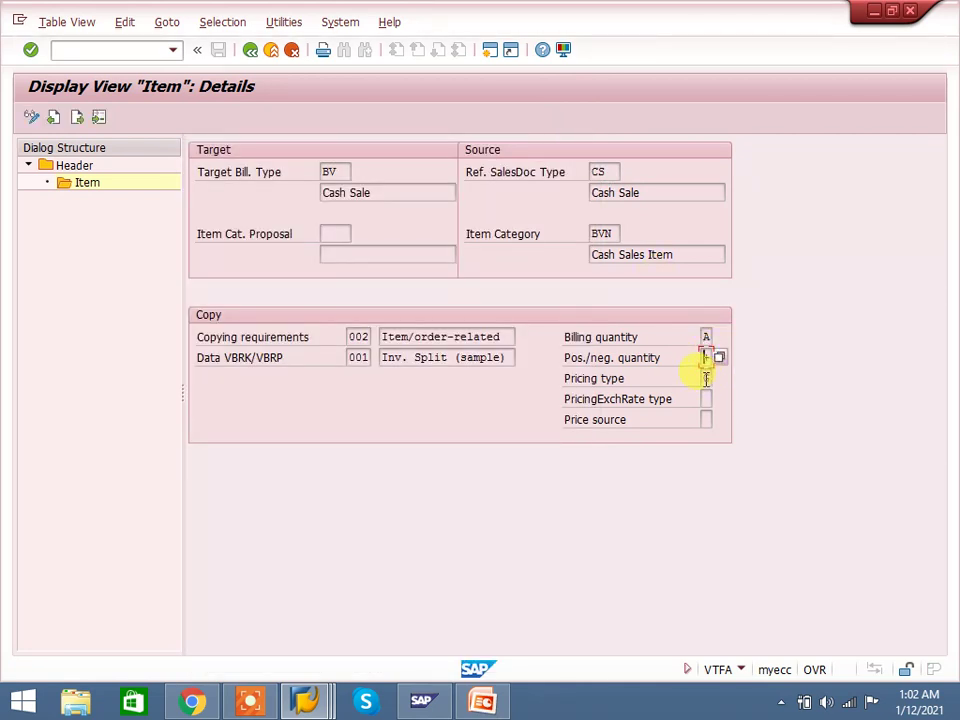
{"action": "left_click", "coordinate": [707, 378]}
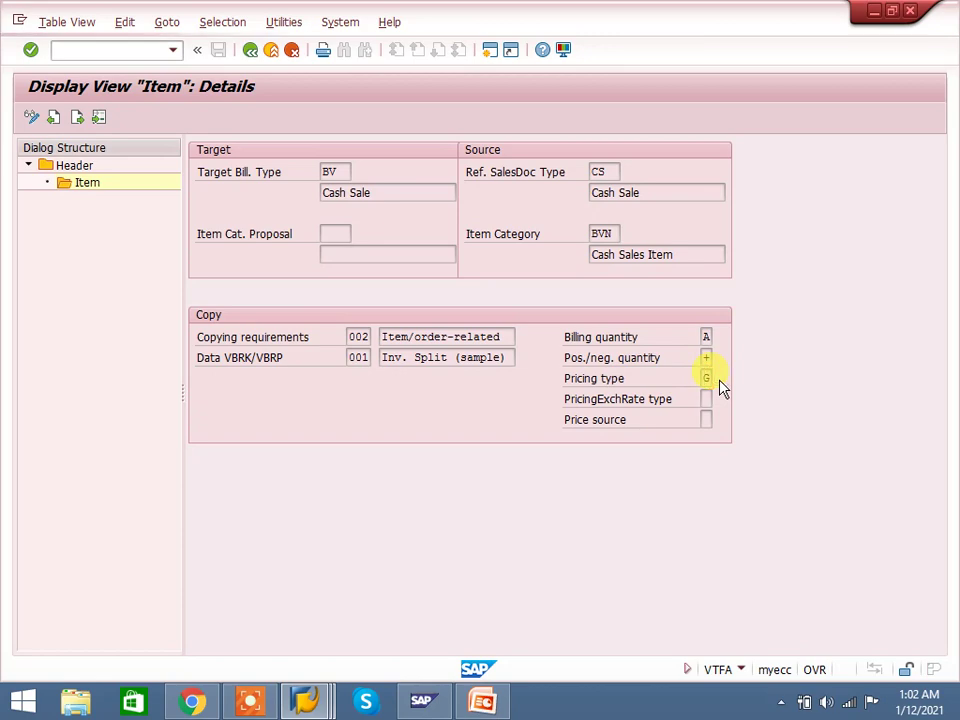
{"action": "left_click", "coordinate": [721, 380]}
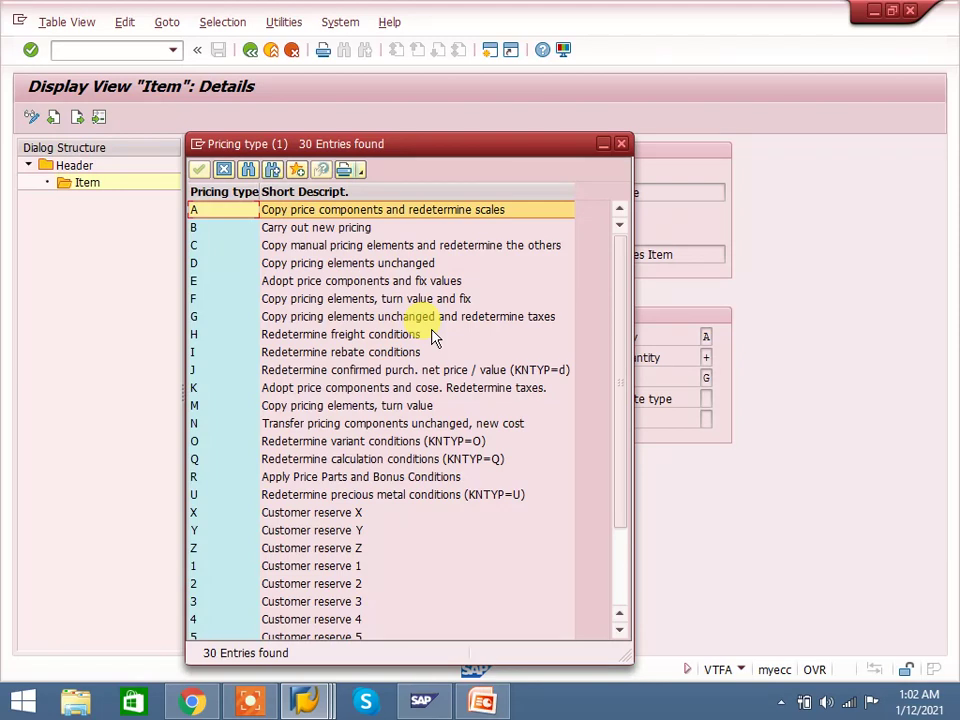
{"action": "left_click", "coordinate": [620, 146]}
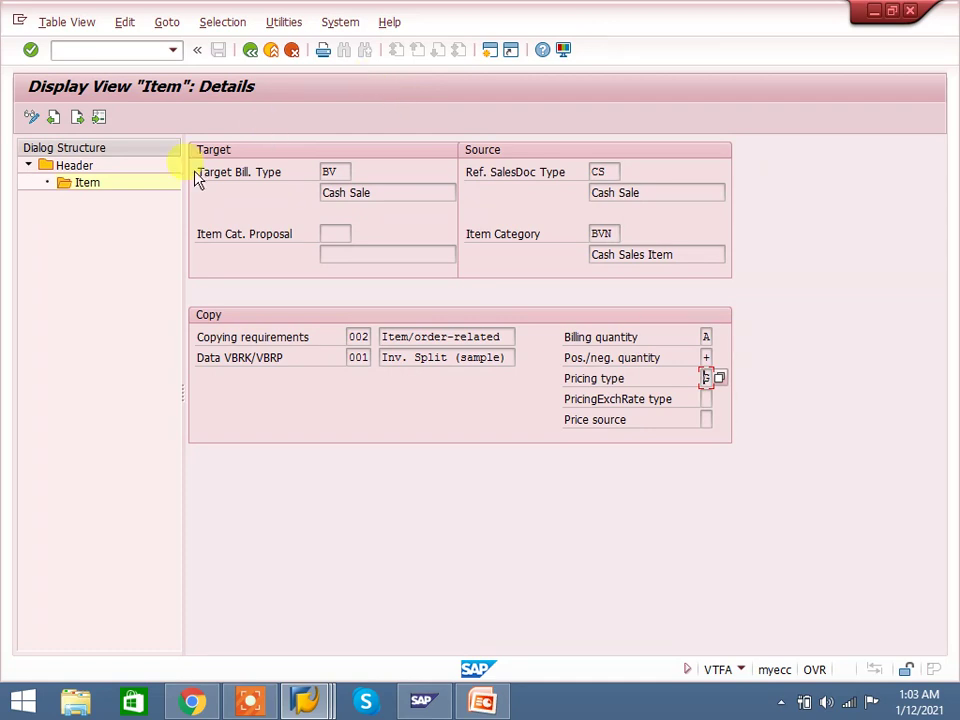
{"action": "left_click", "coordinate": [250, 702]}
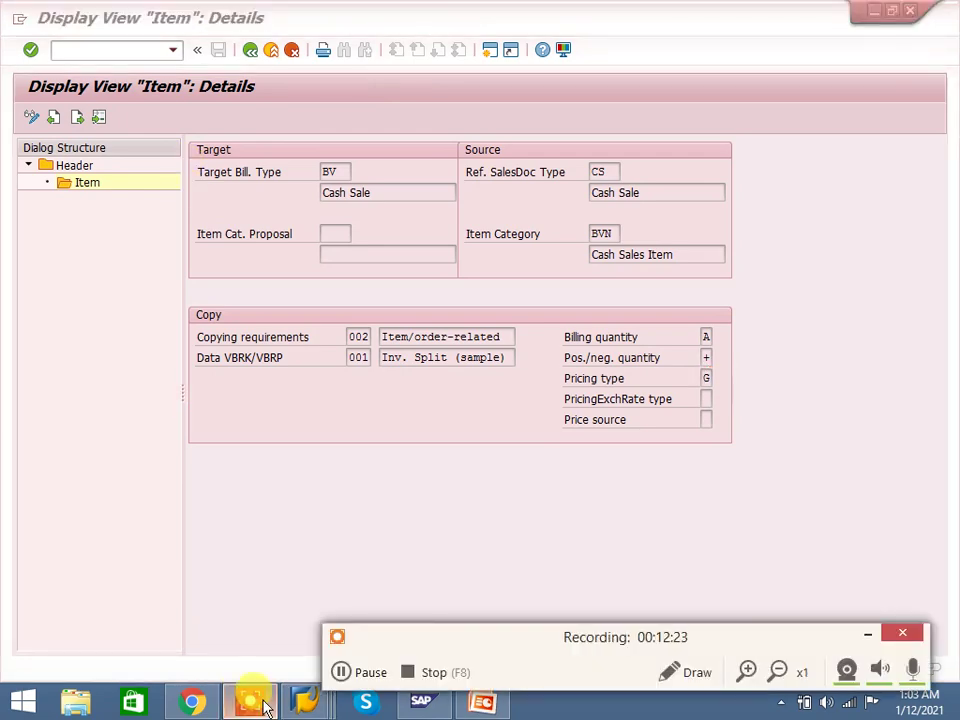